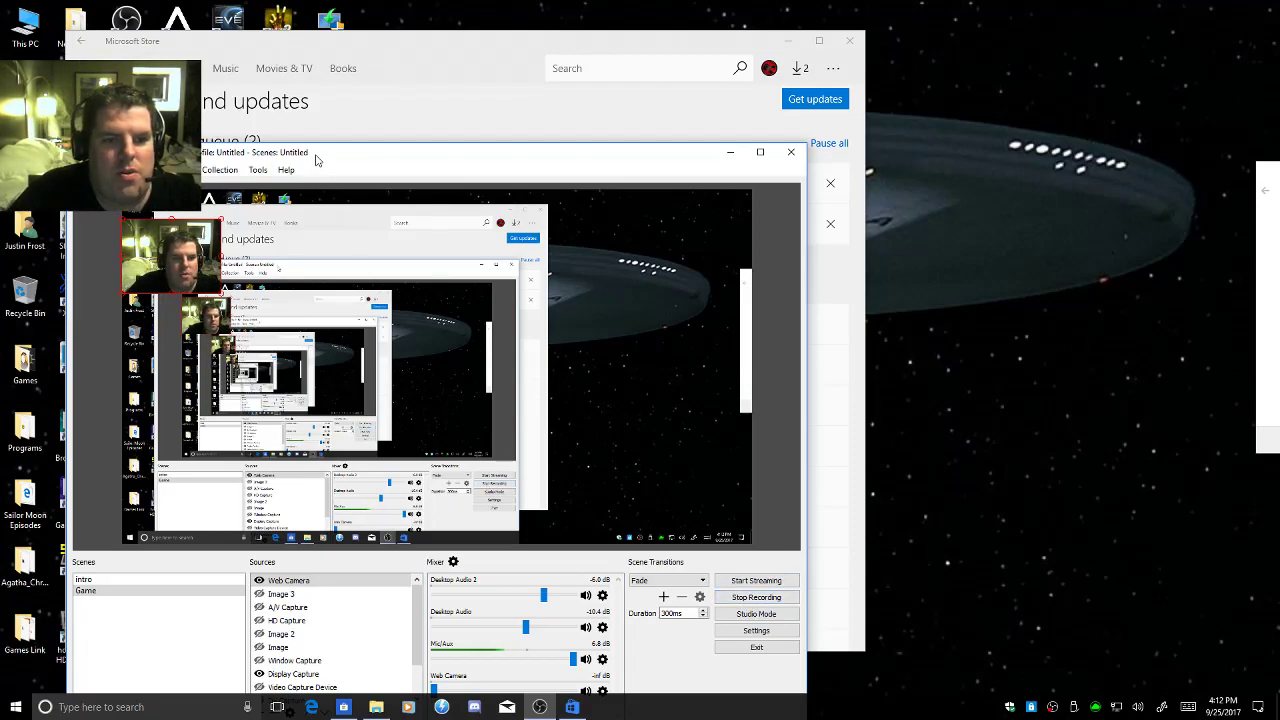
Move the OBS window out of the way and examine the error code of the Mail and Calendar download.
{"action": "left_click_drag", "start_coordinate": [316, 160], "coordinate": [816, 698]}
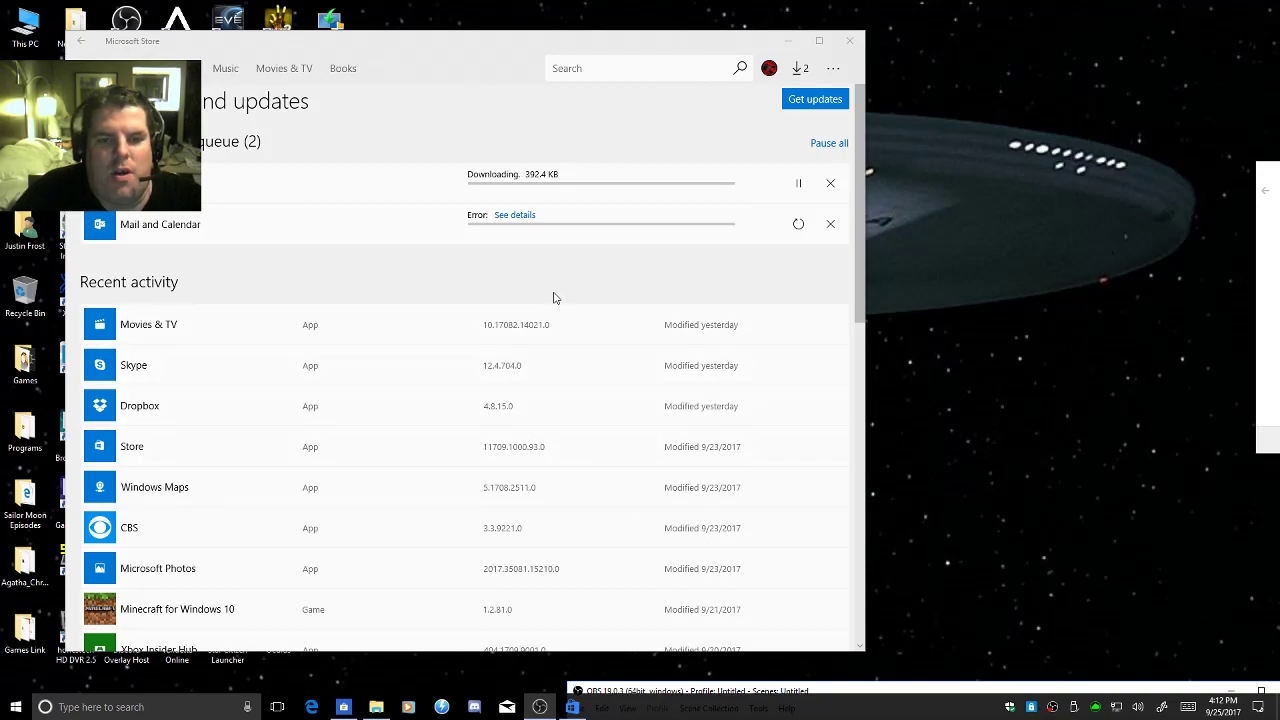
{"action": "left_click", "coordinate": [508, 220]}
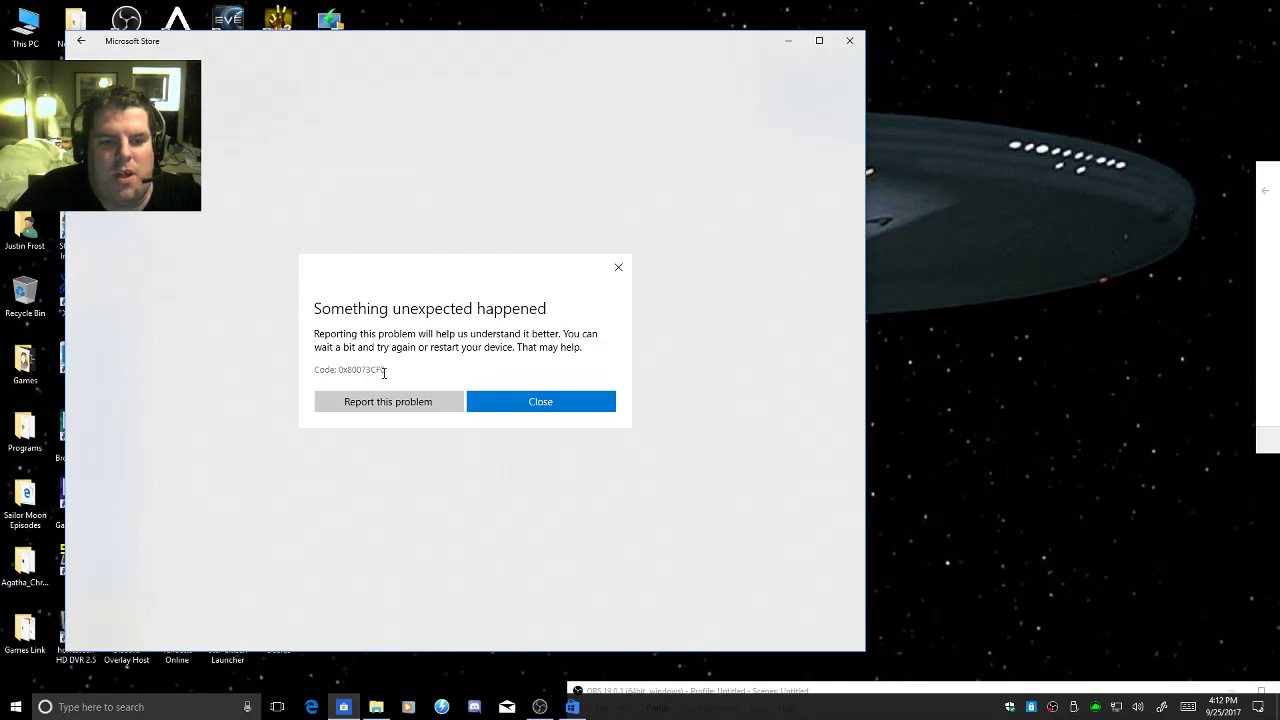
{"action": "left_click_drag", "start_coordinate": [325, 368], "coordinate": [396, 370]}
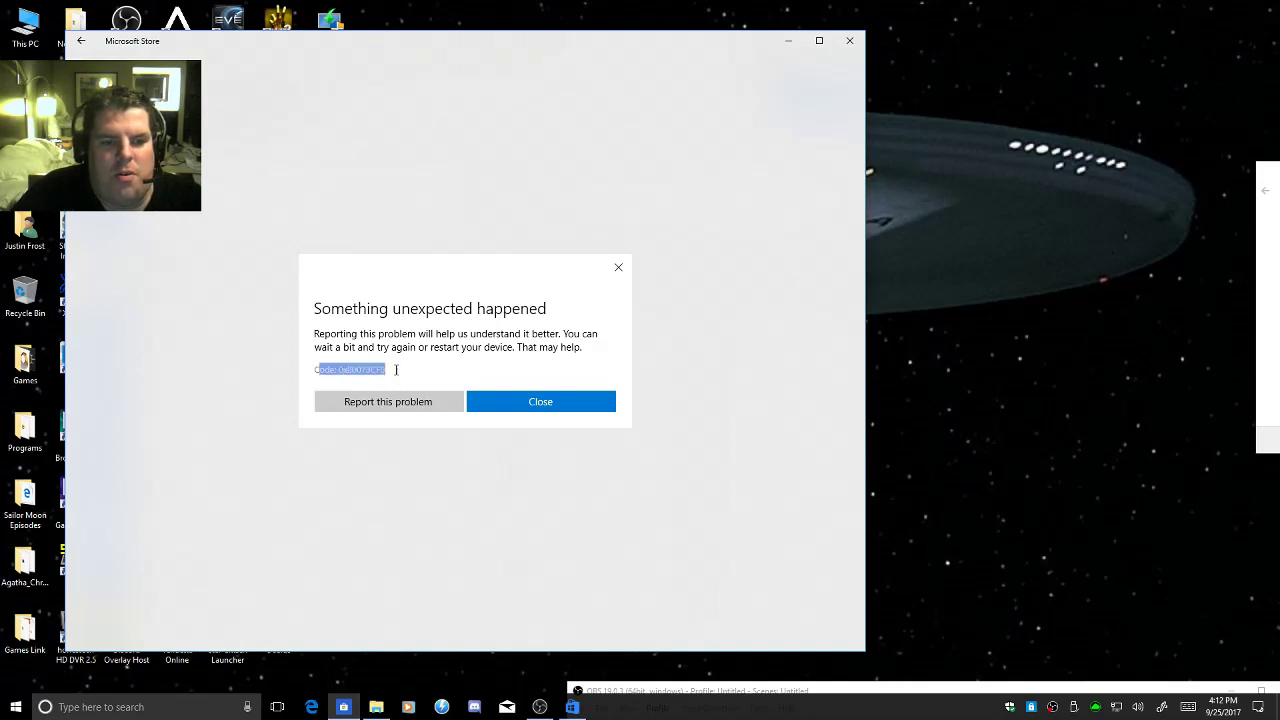
{"action": "left_click", "coordinate": [396, 370]}
{"action": "left_click", "coordinate": [503, 401]}
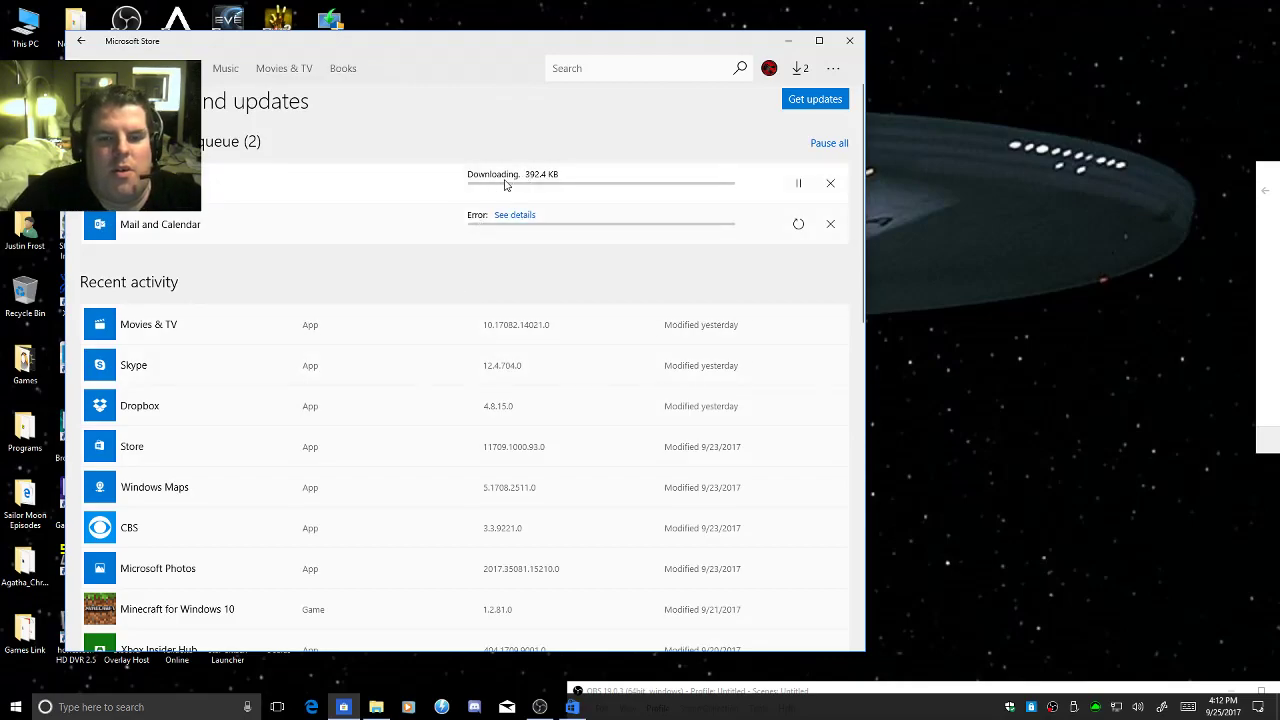
Retry the Mail and Calendar download and move the Windows Store Apps troubleshooter out of the way.
{"action": "left_click", "coordinate": [798, 223]}
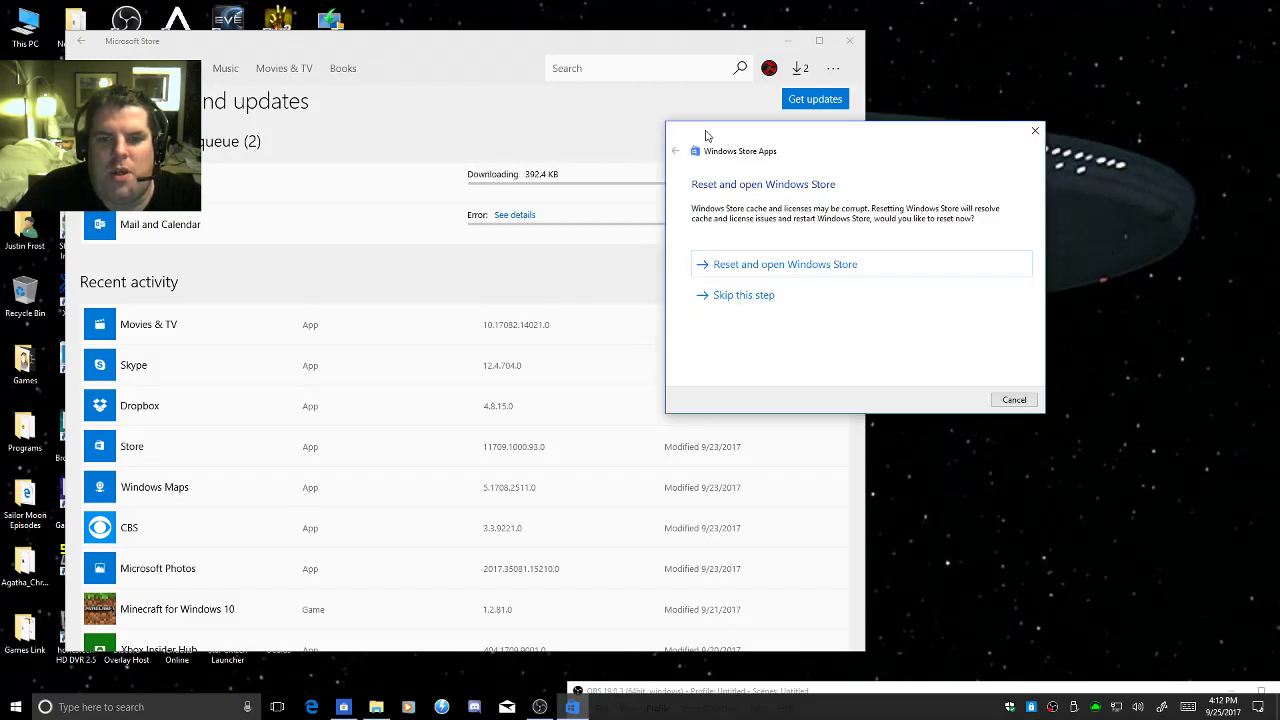
{"action": "left_click_drag", "start_coordinate": [706, 134], "coordinate": [1175, 178]}
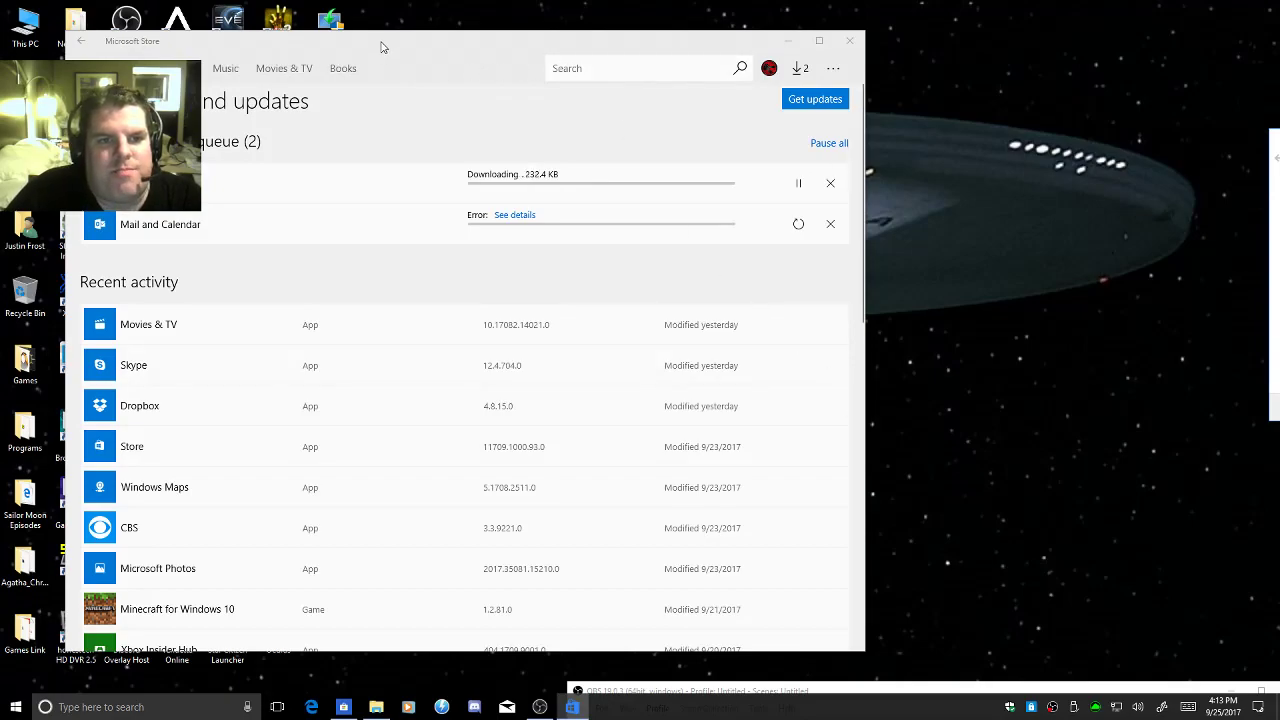
Move the Store window clear of the desktop icons and send the MediaCreationTool file to the Recycle Bin.
{"action": "left_click_drag", "start_coordinate": [381, 47], "coordinate": [395, 357]}
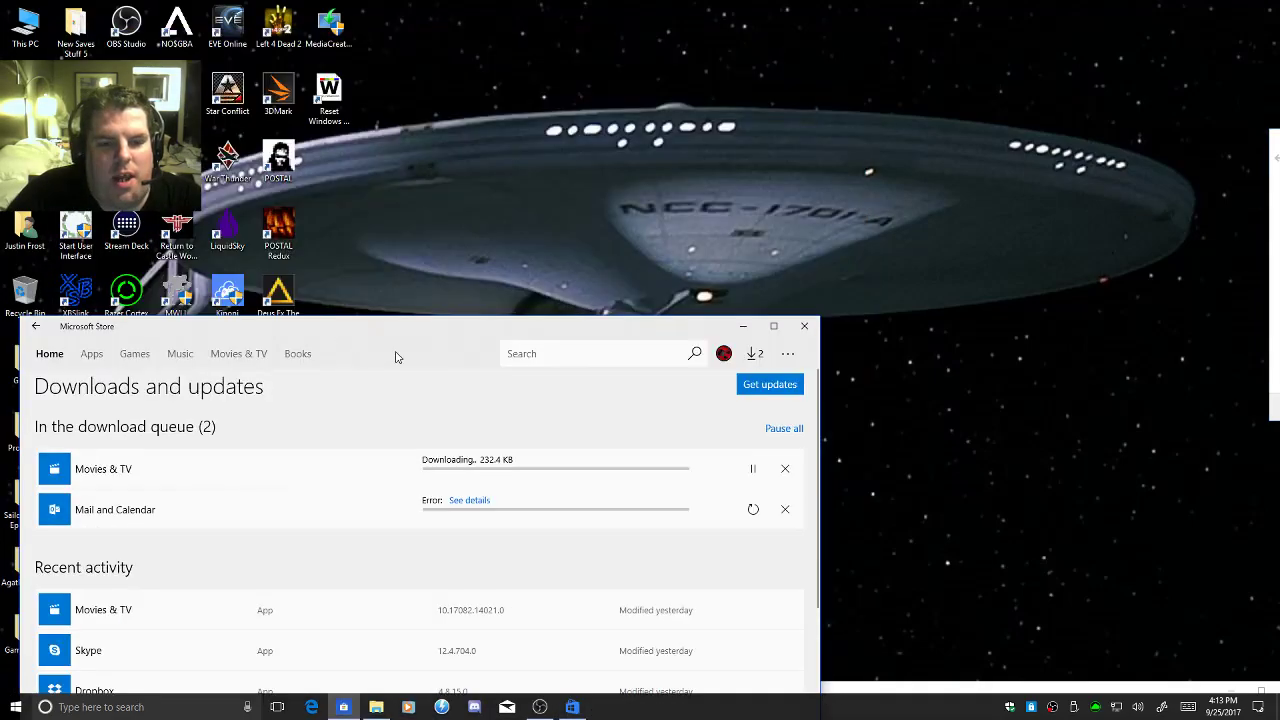
{"action": "left_click", "coordinate": [335, 15]}
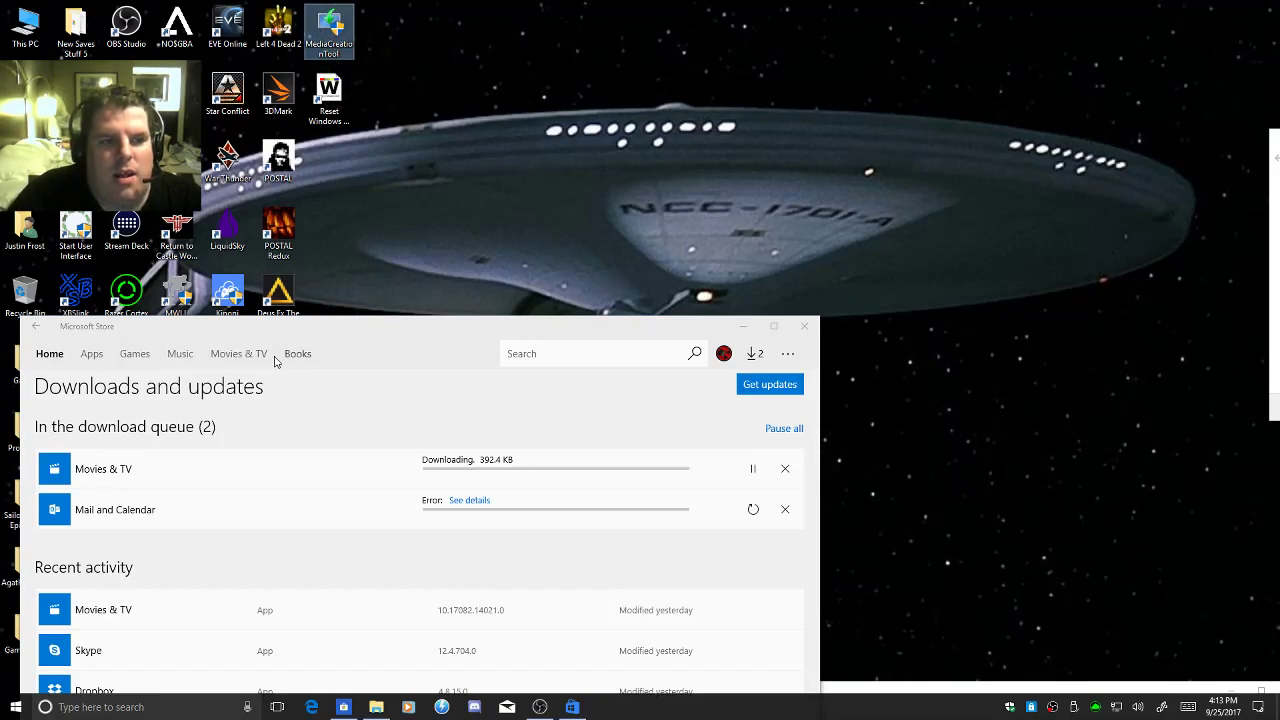
{"action": "left_click_drag", "start_coordinate": [200, 328], "coordinate": [590, 331]}
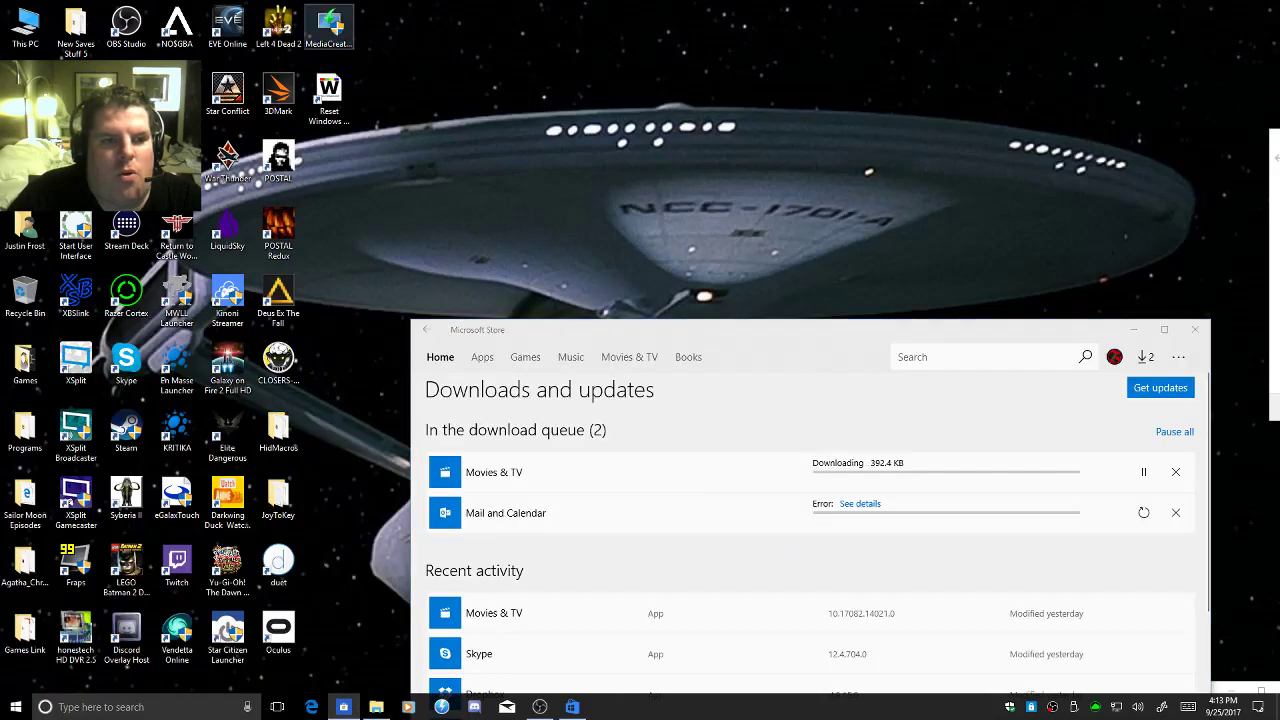
{"action": "left_click", "coordinate": [25, 303]}
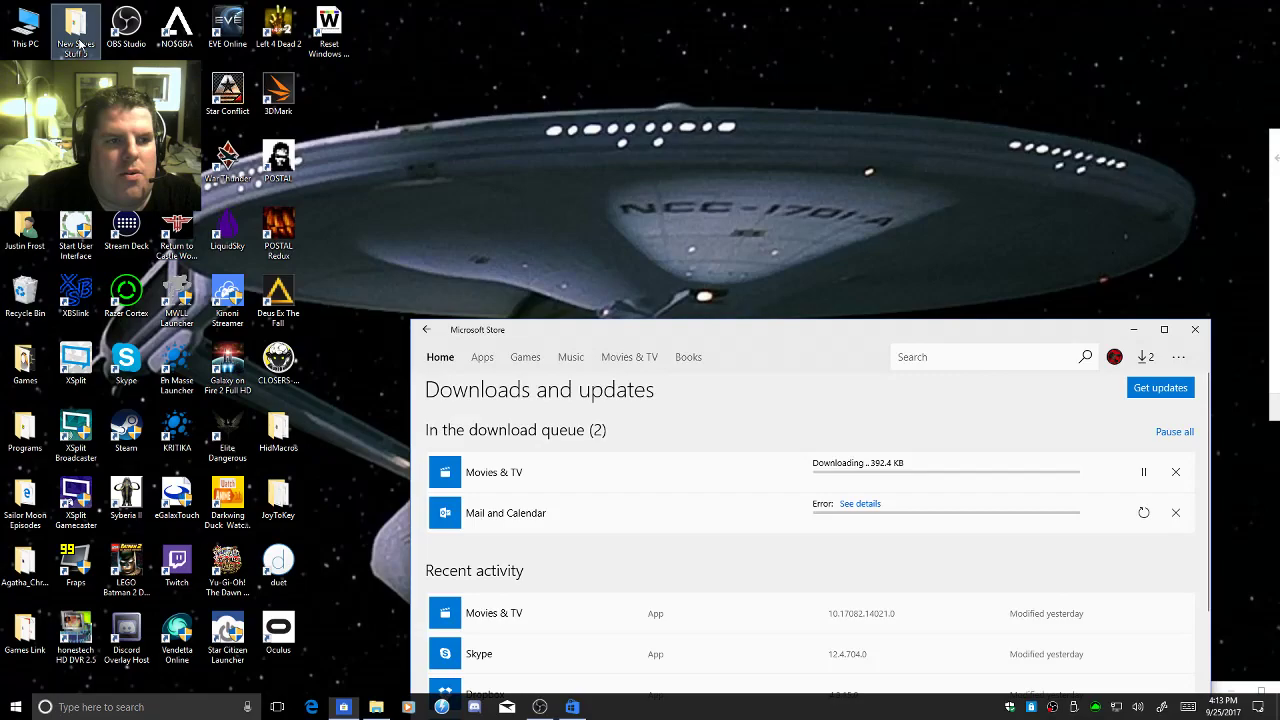
Reposition the Store window and review the error code of the Mail and Calendar download again, closing the message.
{"action": "left_click_drag", "start_coordinate": [652, 331], "coordinate": [280, 39]}
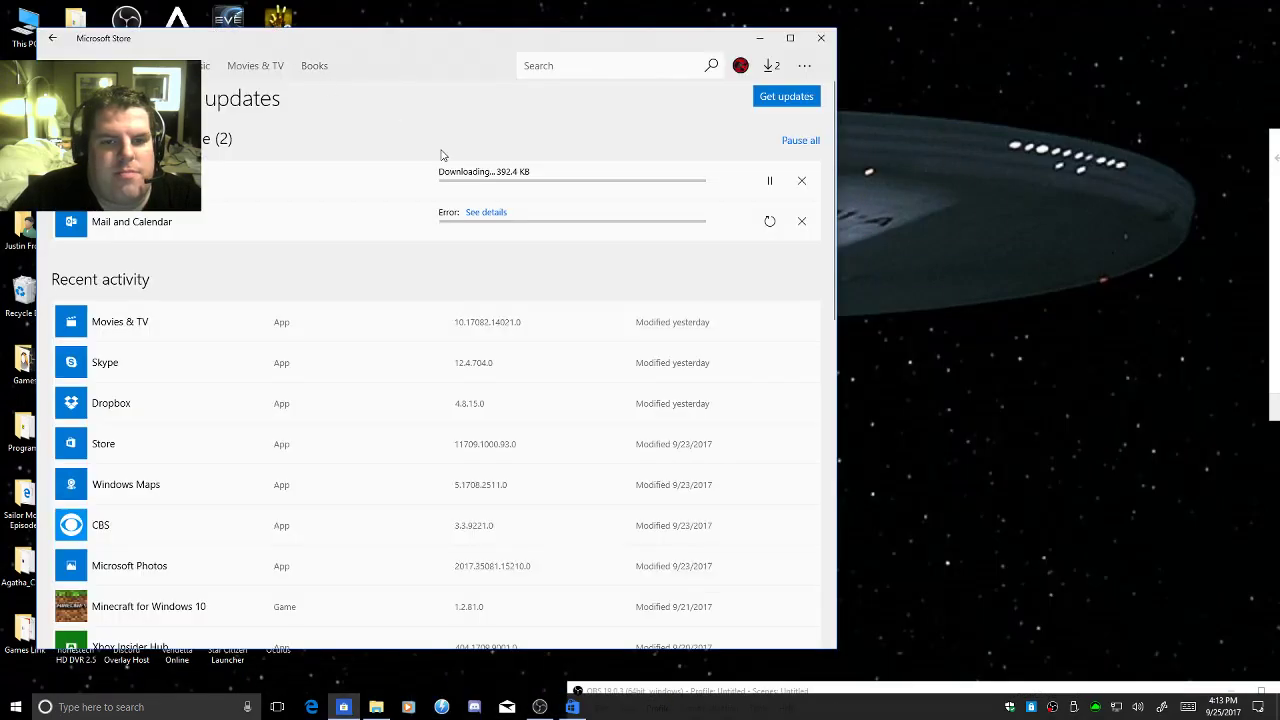
{"action": "left_click", "coordinate": [484, 213]}
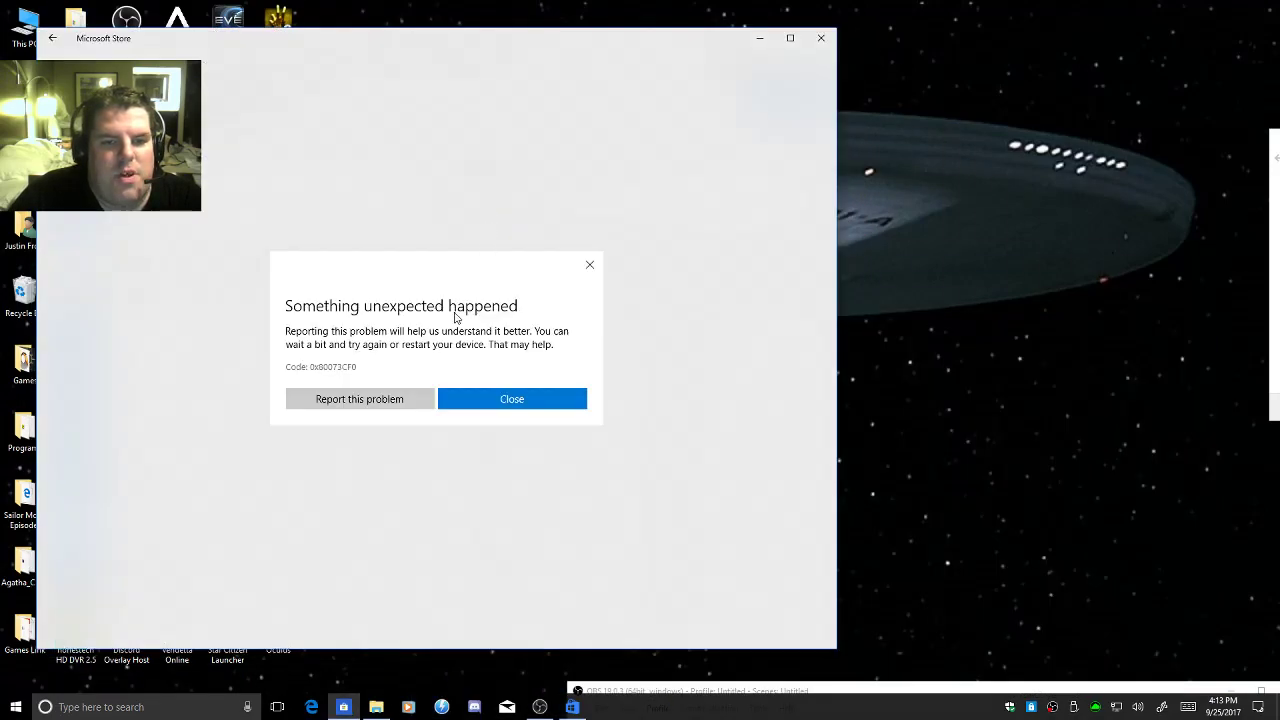
{"action": "left_click_drag", "start_coordinate": [288, 367], "coordinate": [356, 367]}
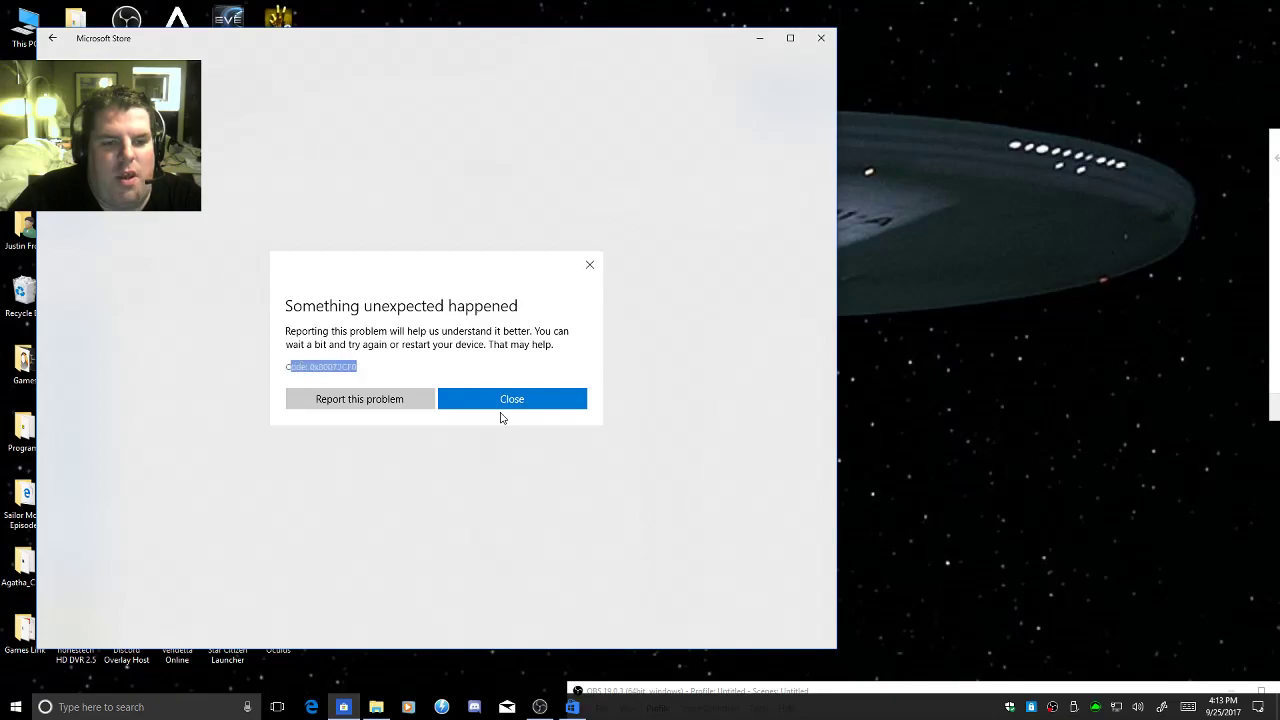
{"action": "left_click", "coordinate": [503, 405]}
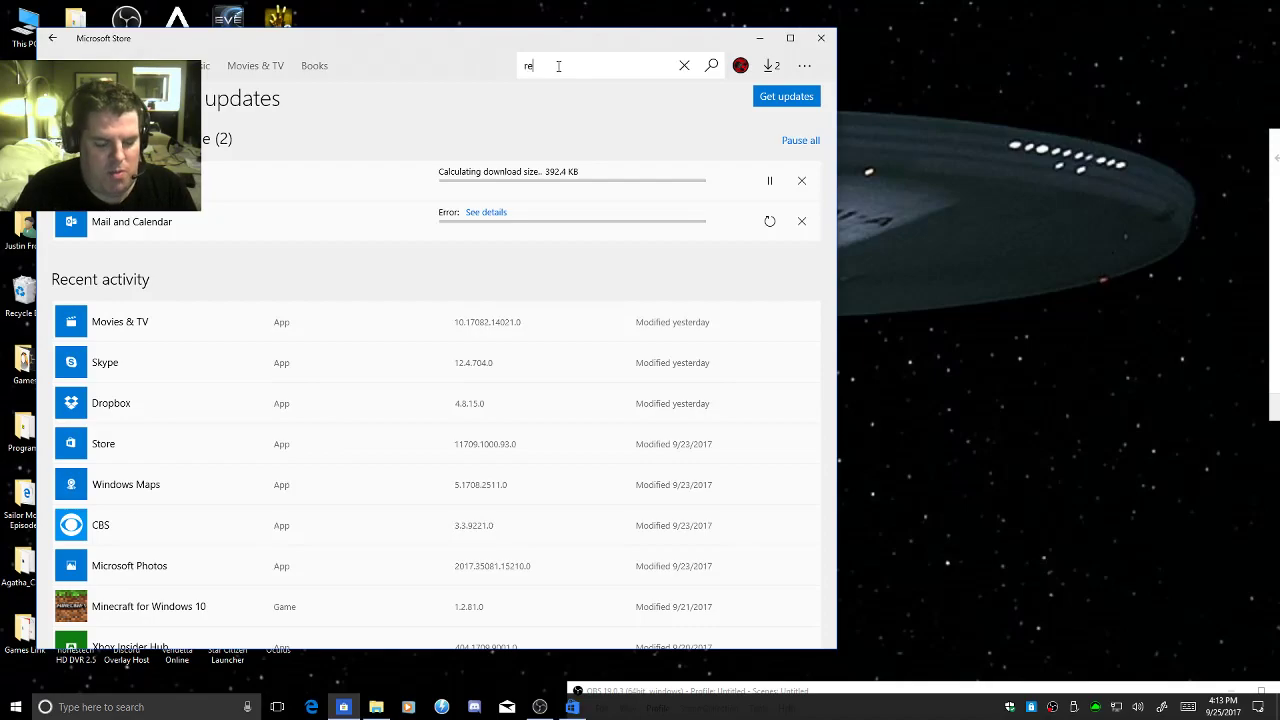
Search the Store for "recore" and look over the ReCore game page with the window fully in view.
{"action": "type", "text": "core"}
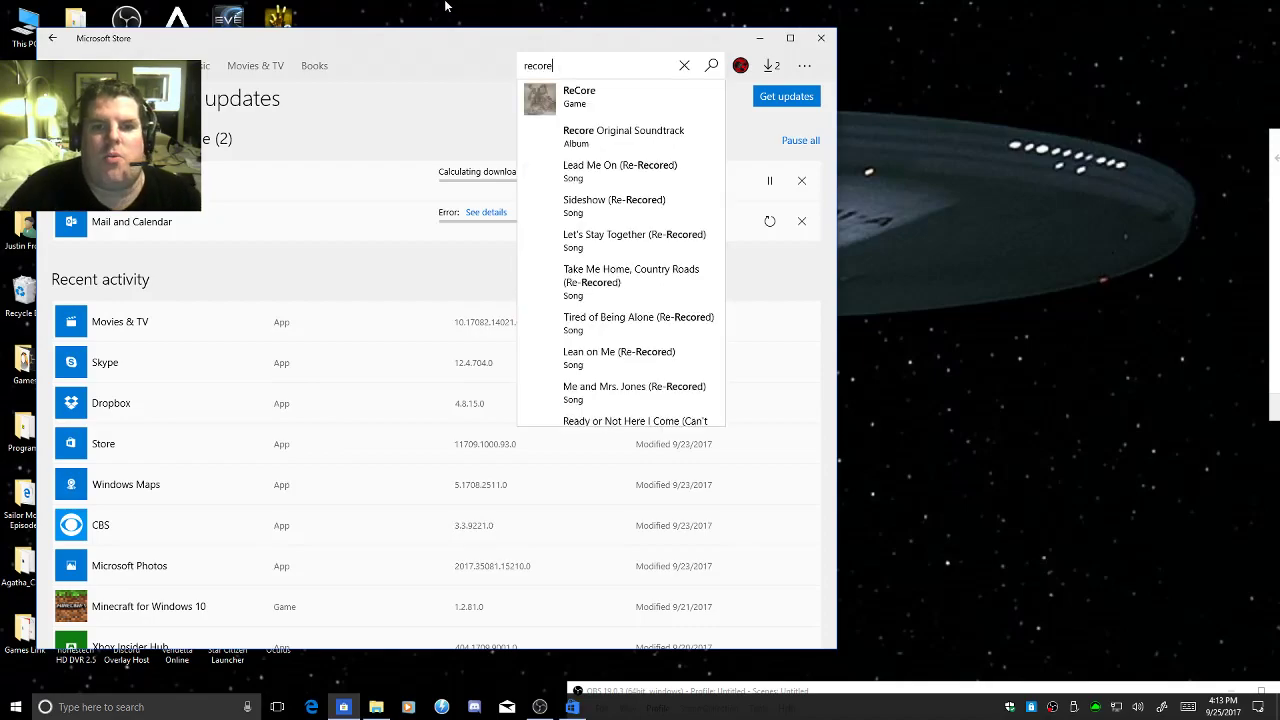
{"action": "left_click", "coordinate": [556, 100]}
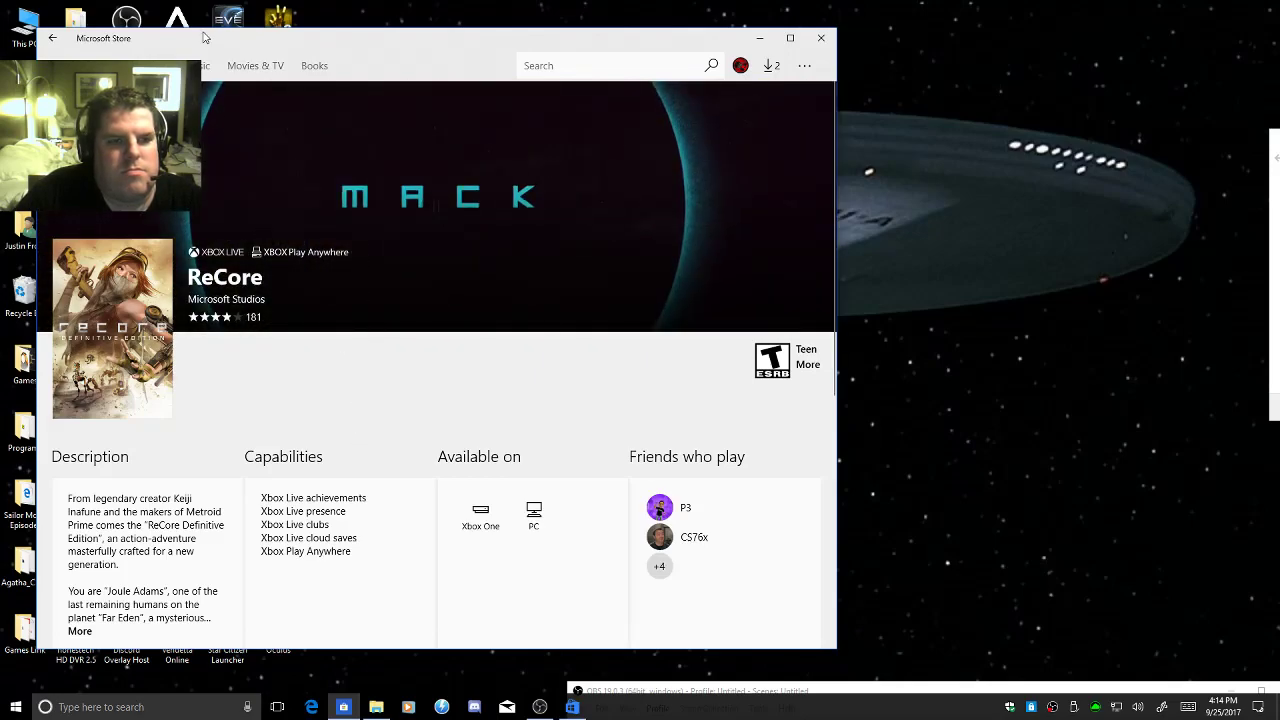
{"action": "left_click_drag", "start_coordinate": [203, 38], "coordinate": [337, 23]}
{"action": "scroll", "coordinate": [426, 336], "scroll_direction": "down", "scroll_amount": 5}
{"action": "scroll", "coordinate": [426, 336], "scroll_direction": "up", "scroll_amount": 5}
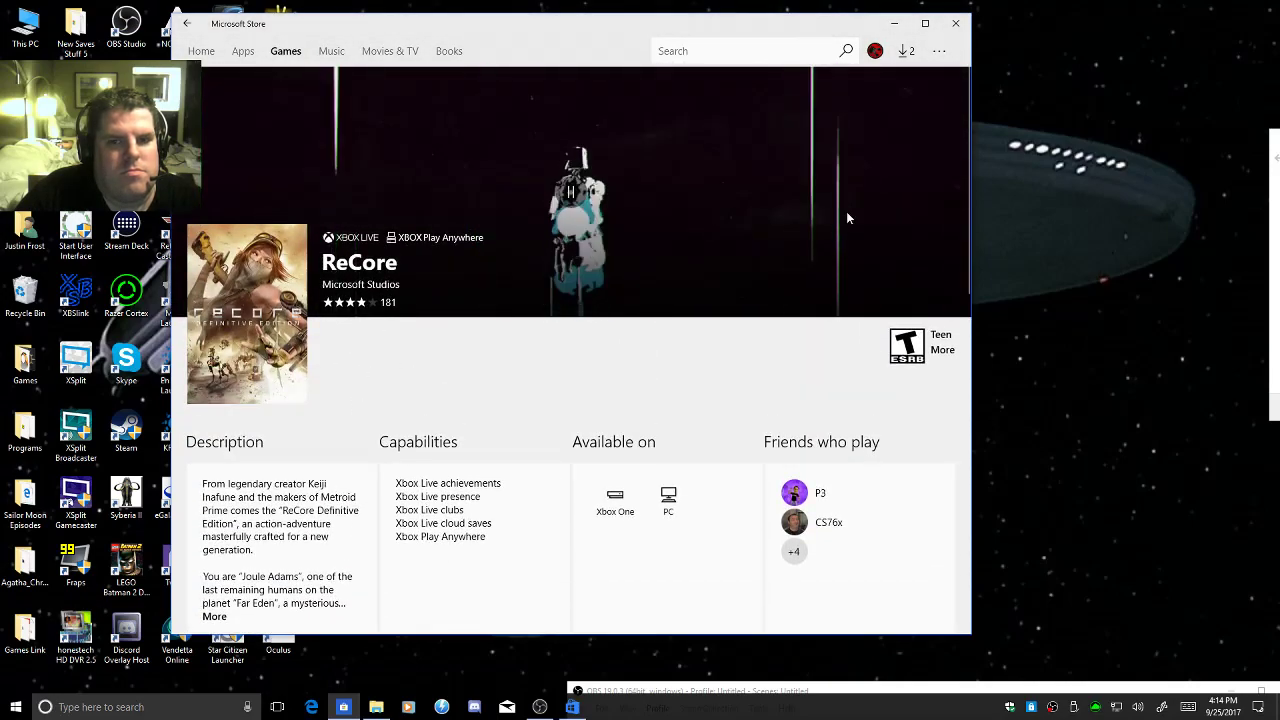
Check the download queue, return to the ReCore page and try to install the game on the C: drive.
{"action": "left_click", "coordinate": [905, 52]}
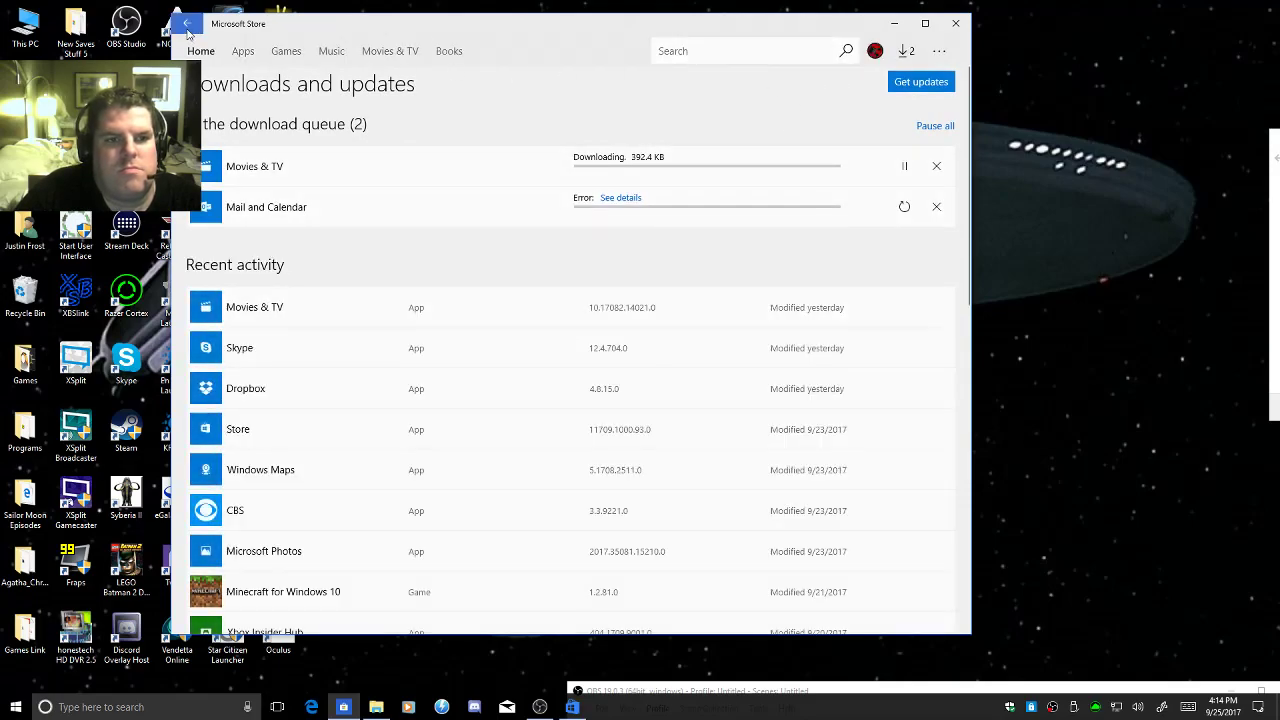
{"action": "key", "text": "alt+Left"}
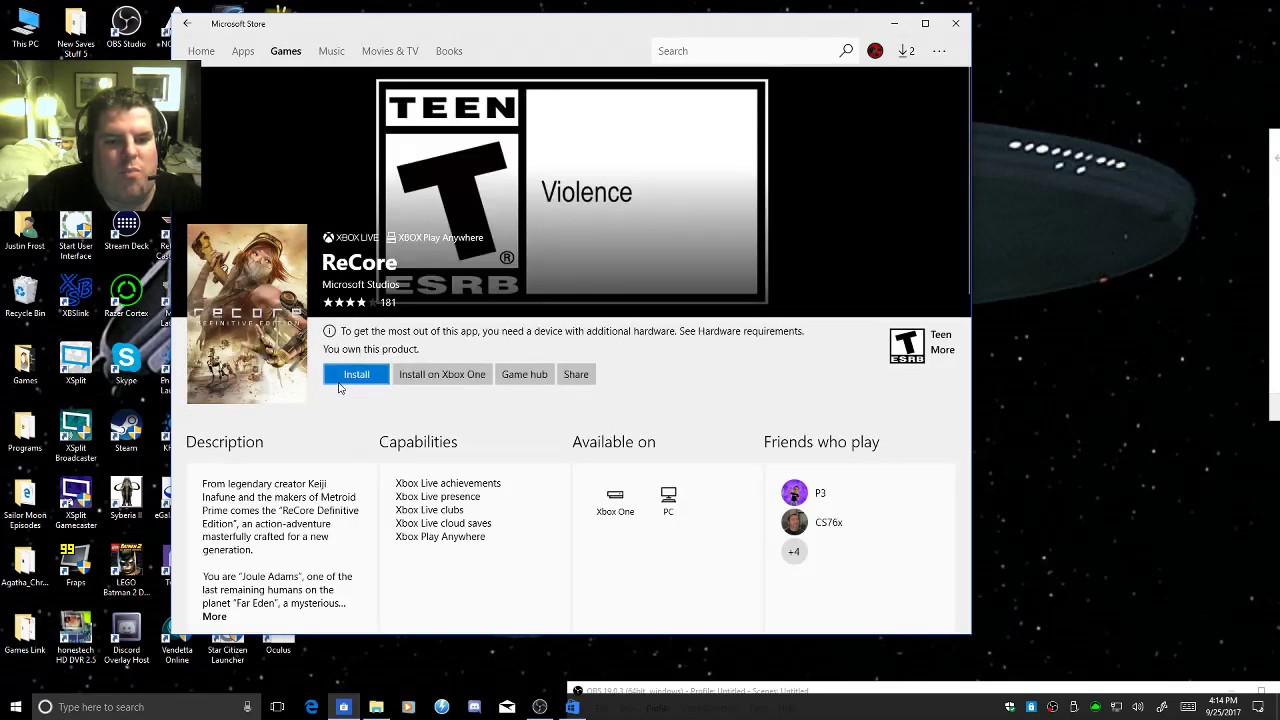
{"action": "left_click", "coordinate": [356, 375]}
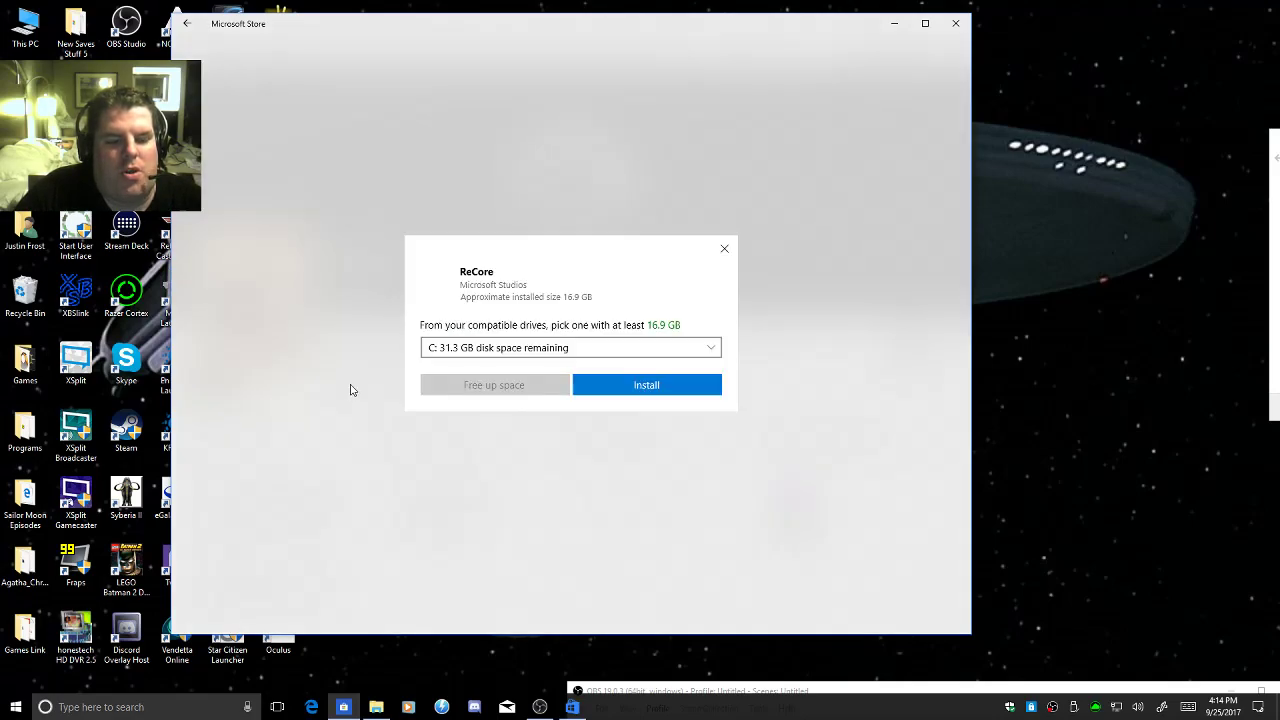
{"action": "left_click", "coordinate": [638, 386]}
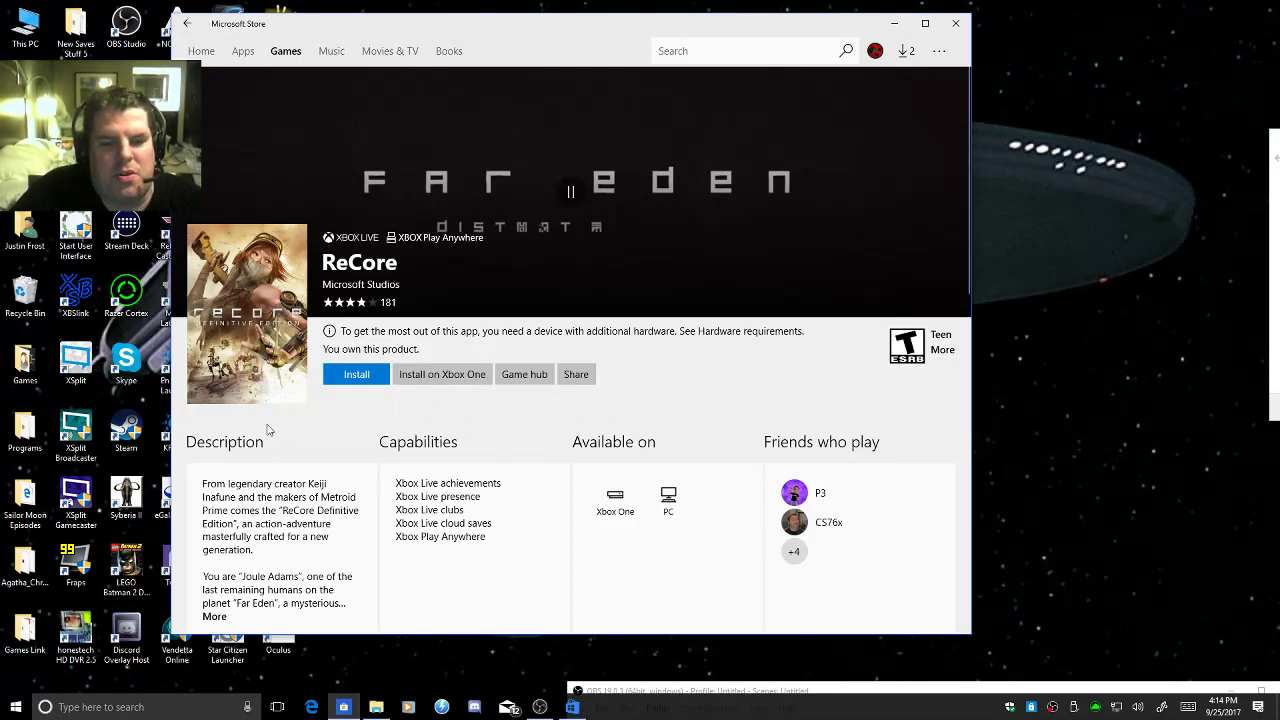
Try to install ReCore again with the E: drive as the install location.
{"action": "left_click", "coordinate": [370, 381]}
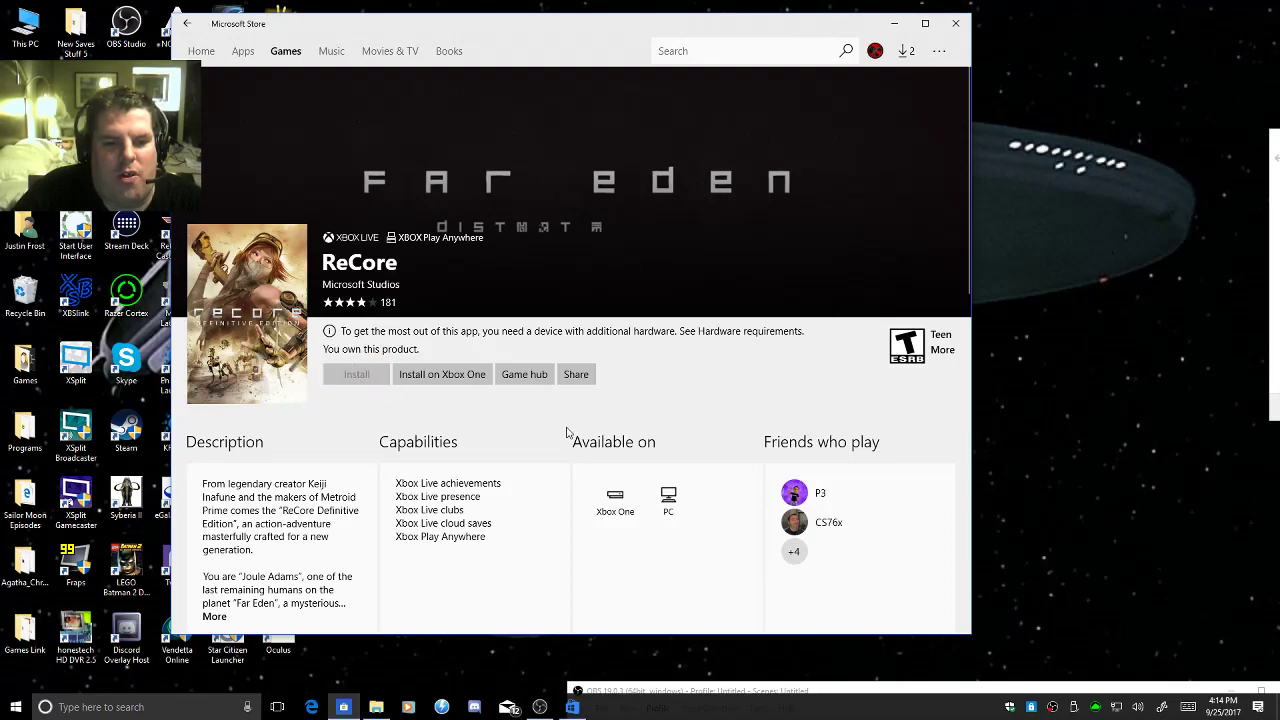
{"action": "left_click", "coordinate": [501, 349]}
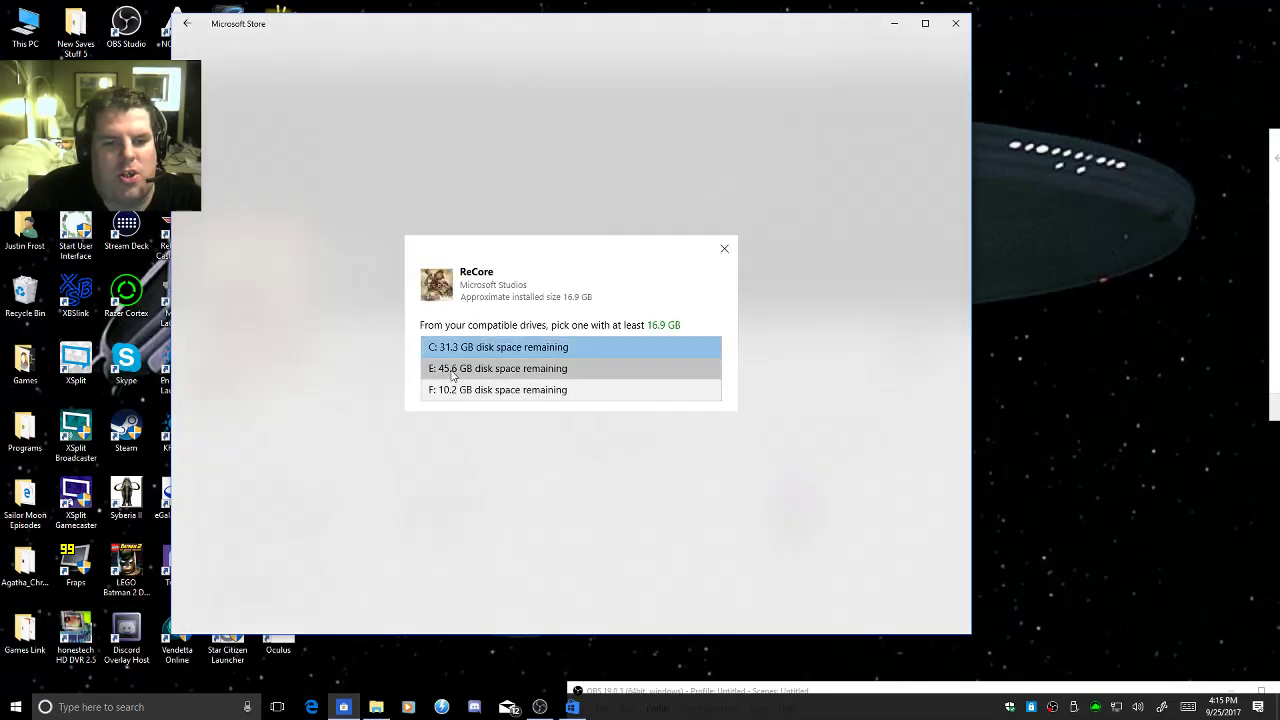
{"action": "left_click", "coordinate": [600, 367]}
{"action": "left_click", "coordinate": [624, 390]}
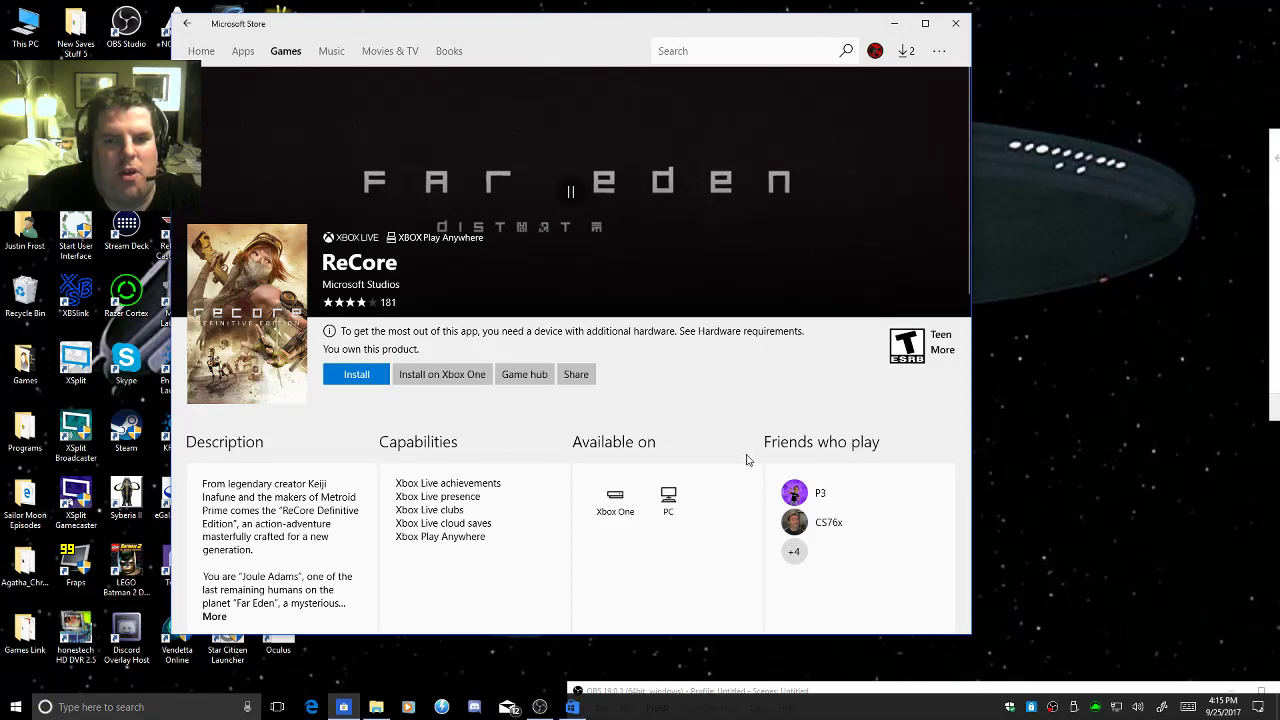
Check the download queue and examine the error details of the Movies & TV and Mail and Calendar downloads.
{"action": "left_click", "coordinate": [905, 50]}
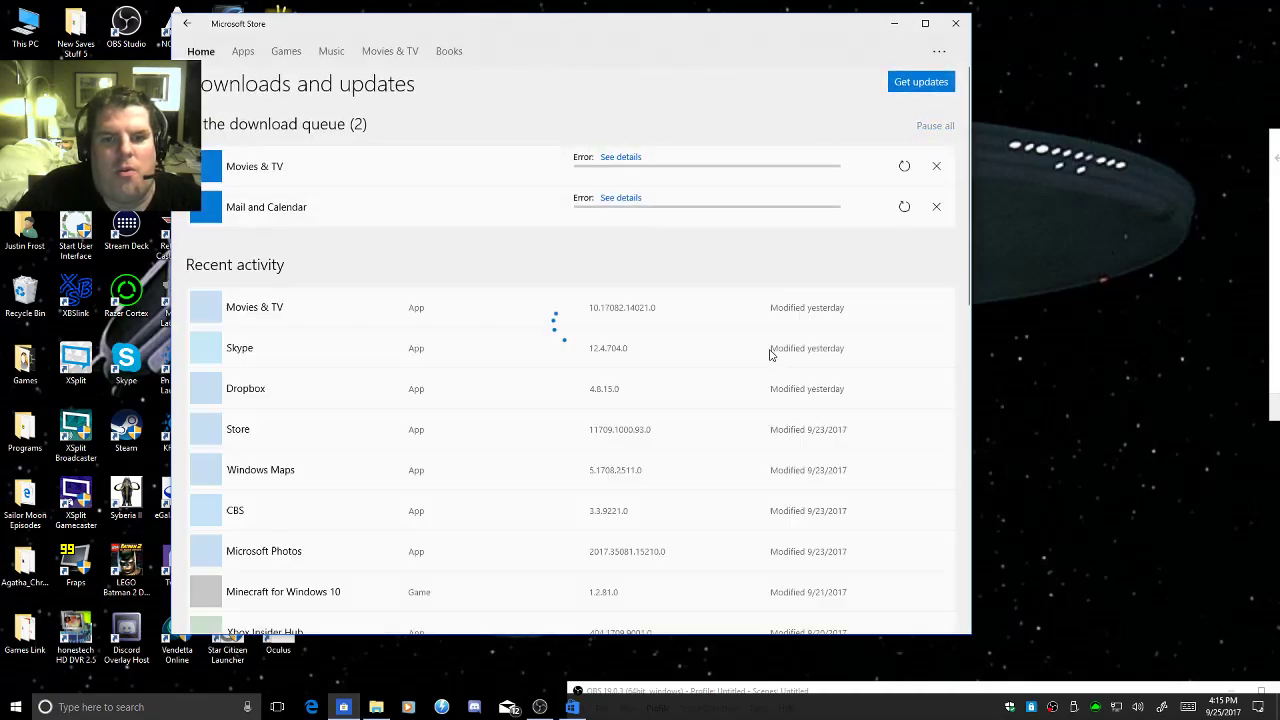
{"action": "left_click", "coordinate": [621, 157]}
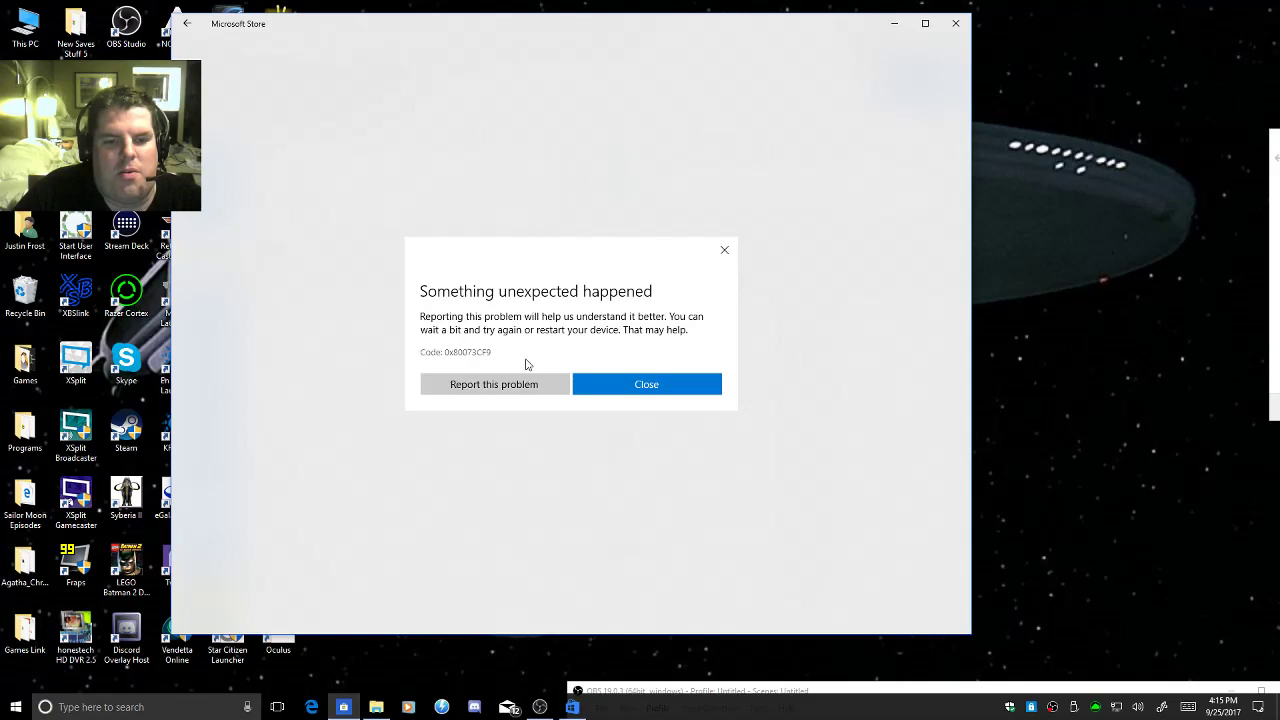
{"action": "left_click_drag", "start_coordinate": [422, 353], "coordinate": [491, 353]}
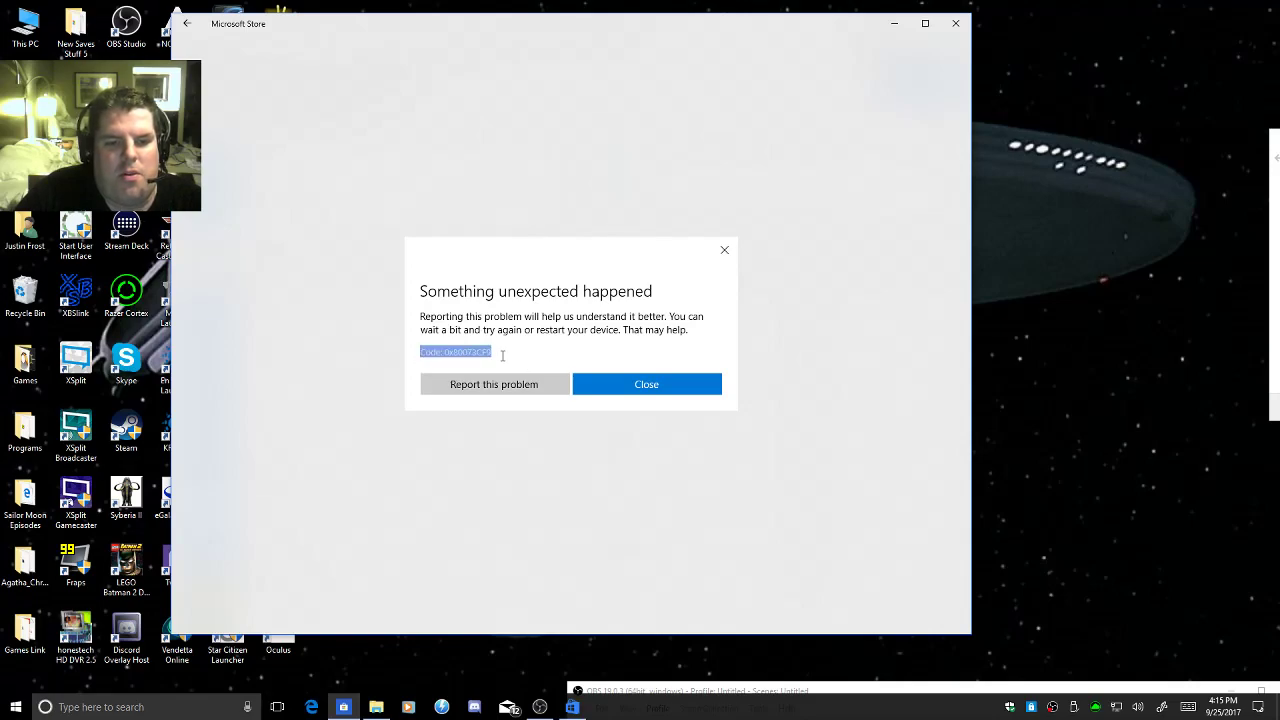
{"action": "left_click", "coordinate": [618, 384]}
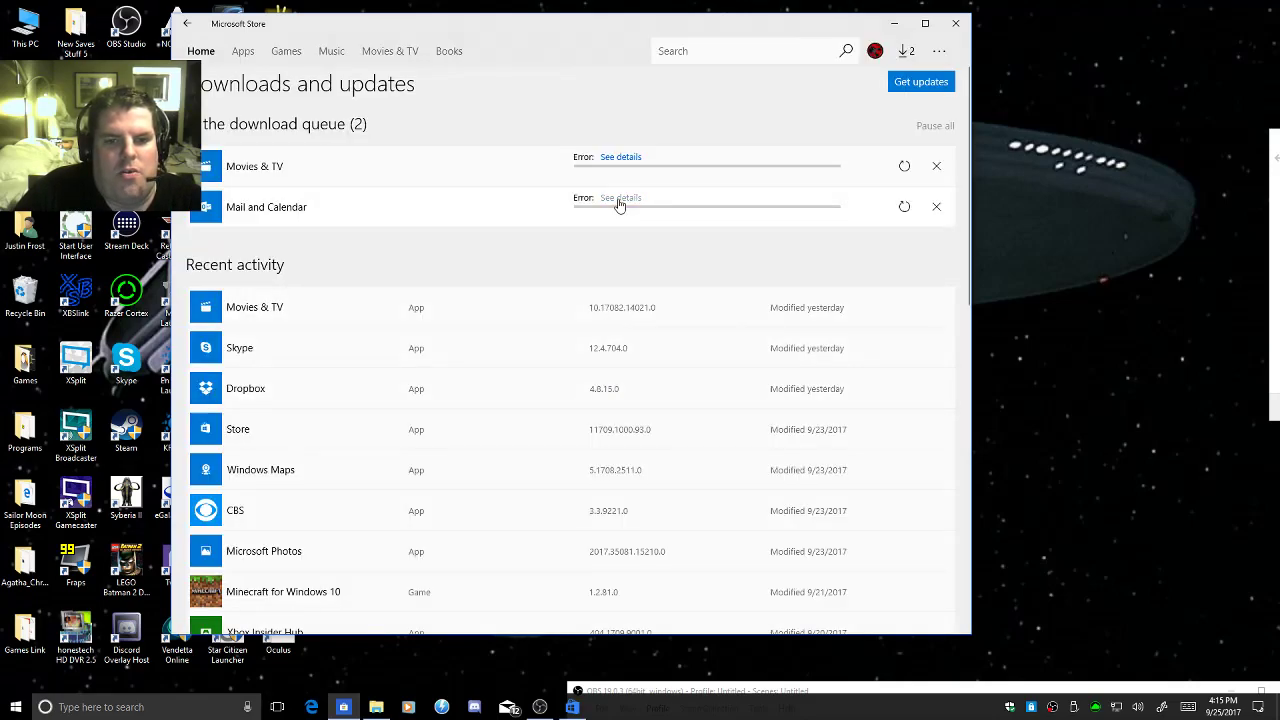
{"action": "left_click", "coordinate": [620, 198]}
{"action": "left_click", "coordinate": [646, 384]}
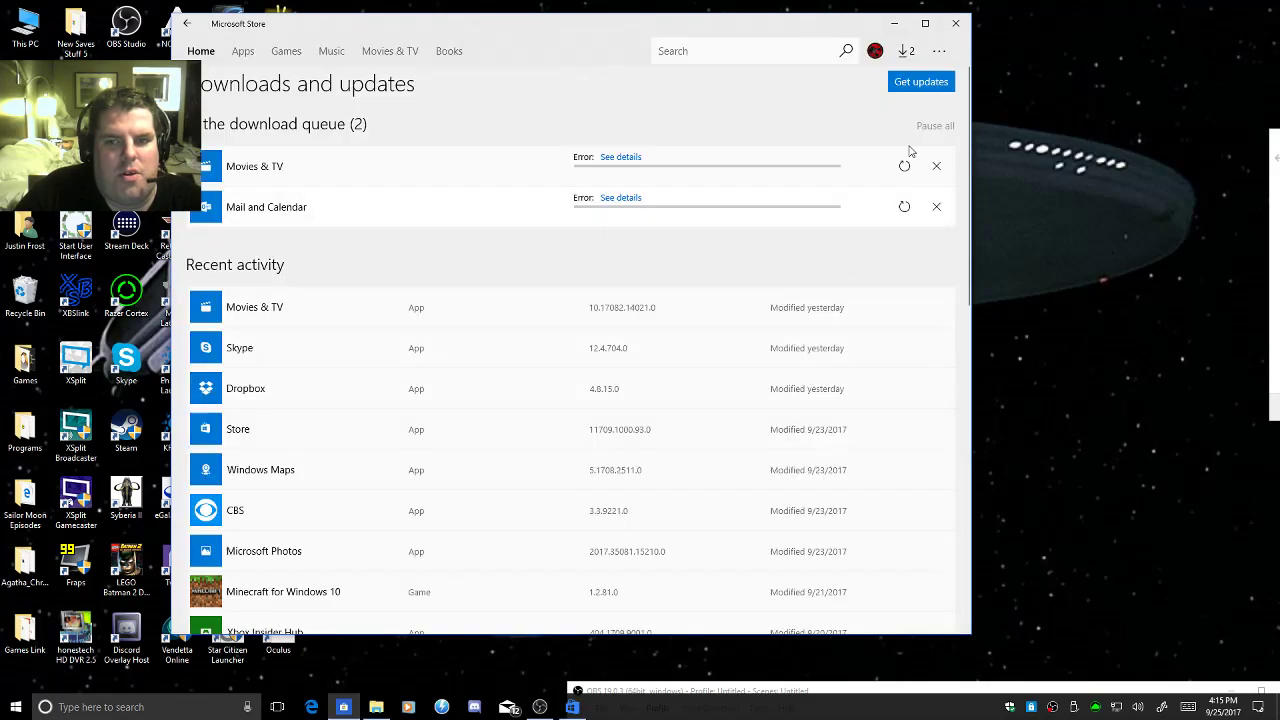
With the Store closed, run the troubleshooter's Reset and open Windows Store fix and minimize Apple Software Update.
{"action": "left_click", "coordinate": [958, 28]}
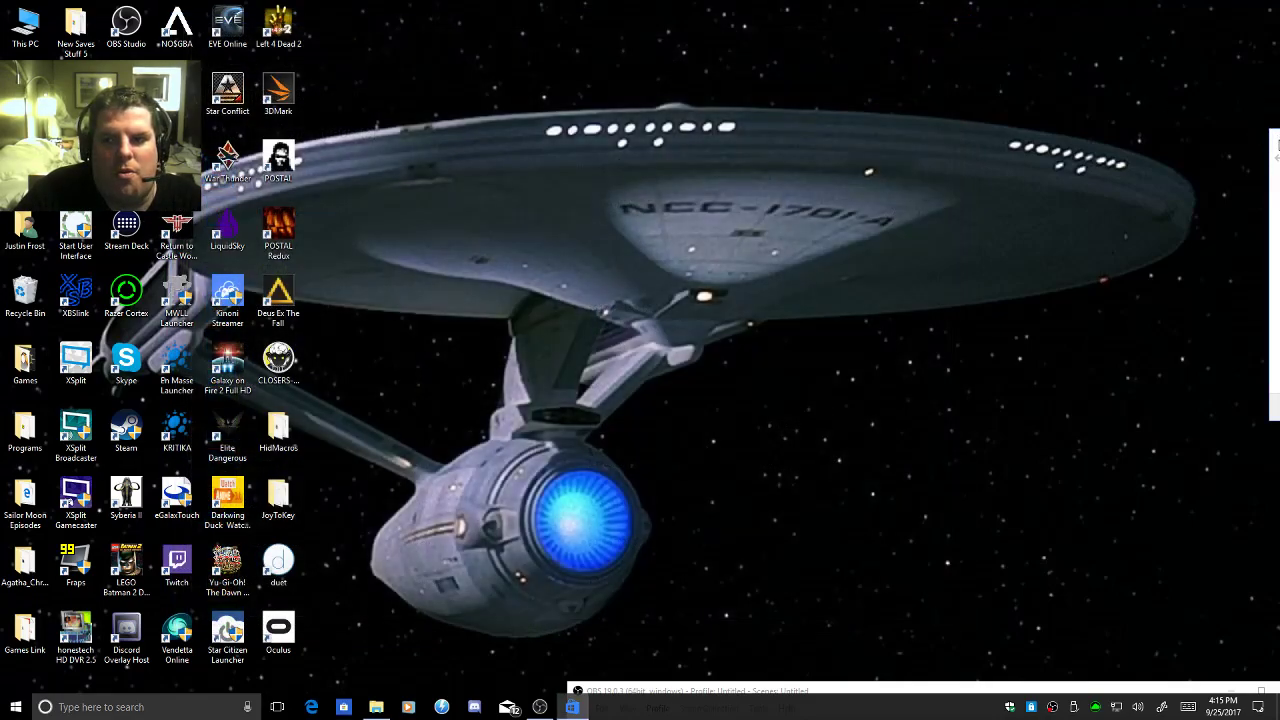
{"action": "left_click", "coordinate": [430, 284]}
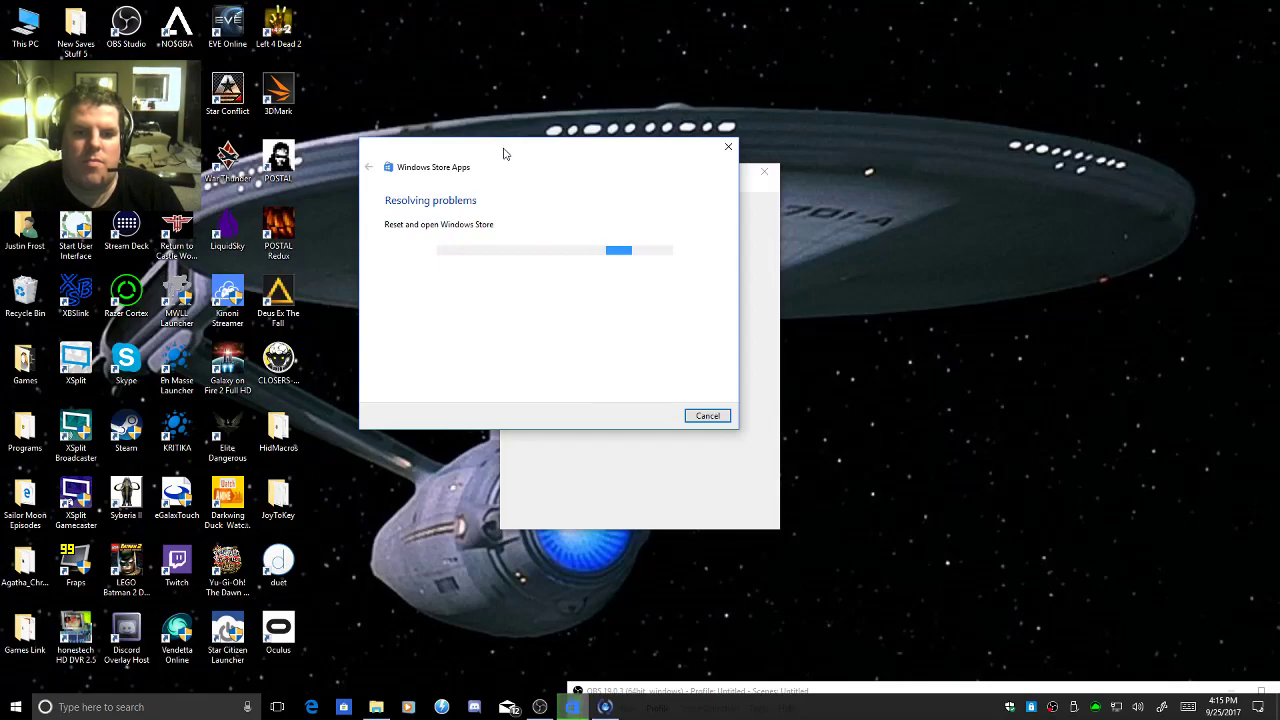
{"action": "left_click", "coordinate": [604, 177]}
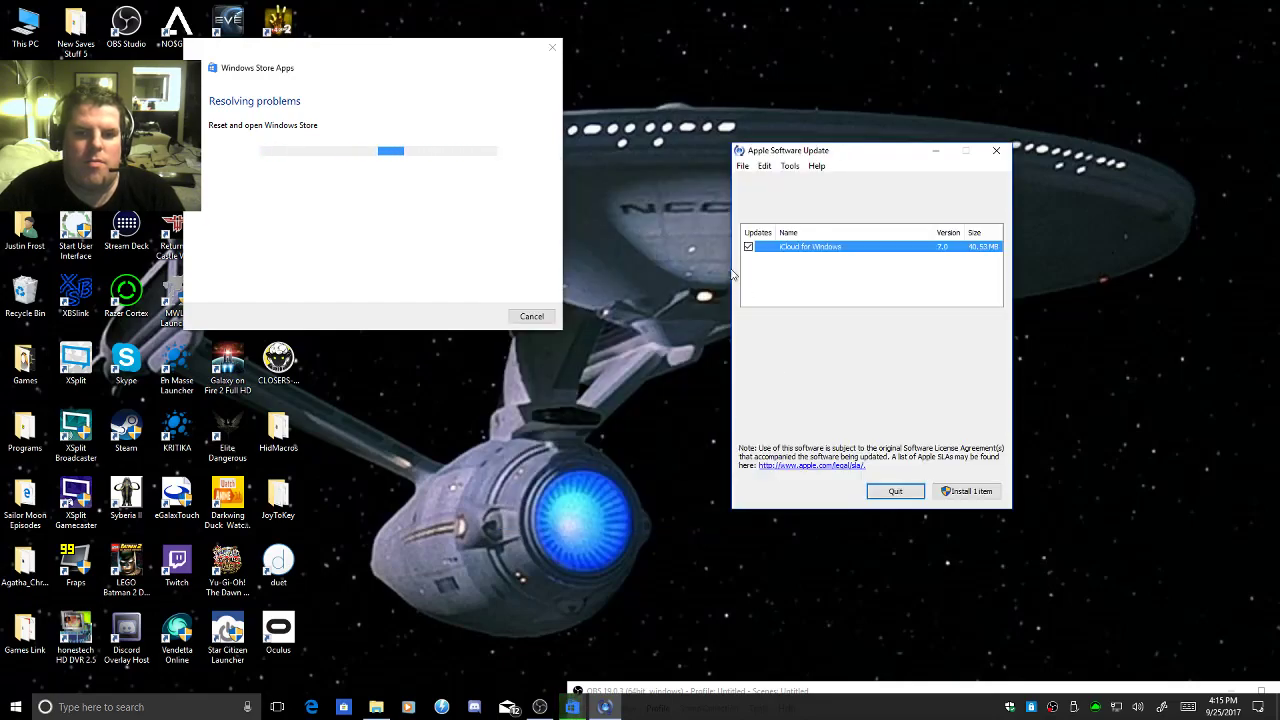
{"action": "left_click", "coordinate": [935, 150]}
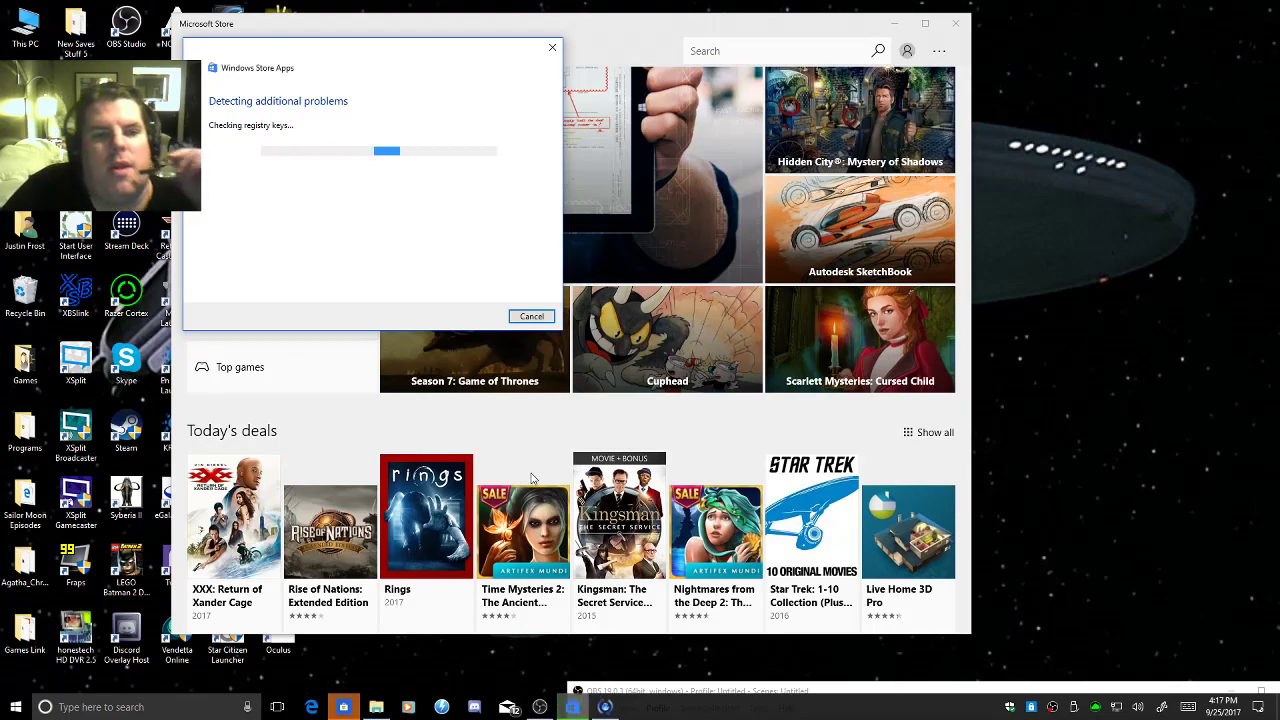
Move the reopened Store window away from the troubleshooter and examine the status of the problems it found.
{"action": "left_click_drag", "start_coordinate": [608, 23], "coordinate": [698, 497]}
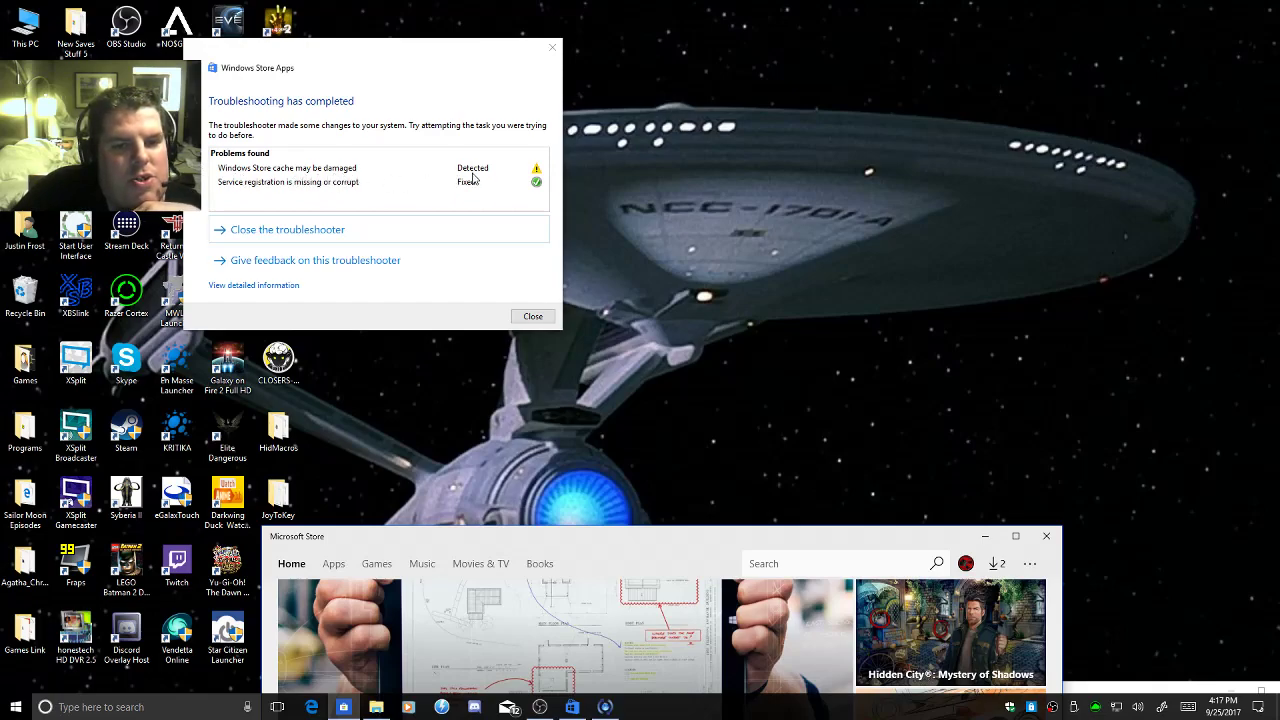
{"action": "left_click", "coordinate": [536, 175]}
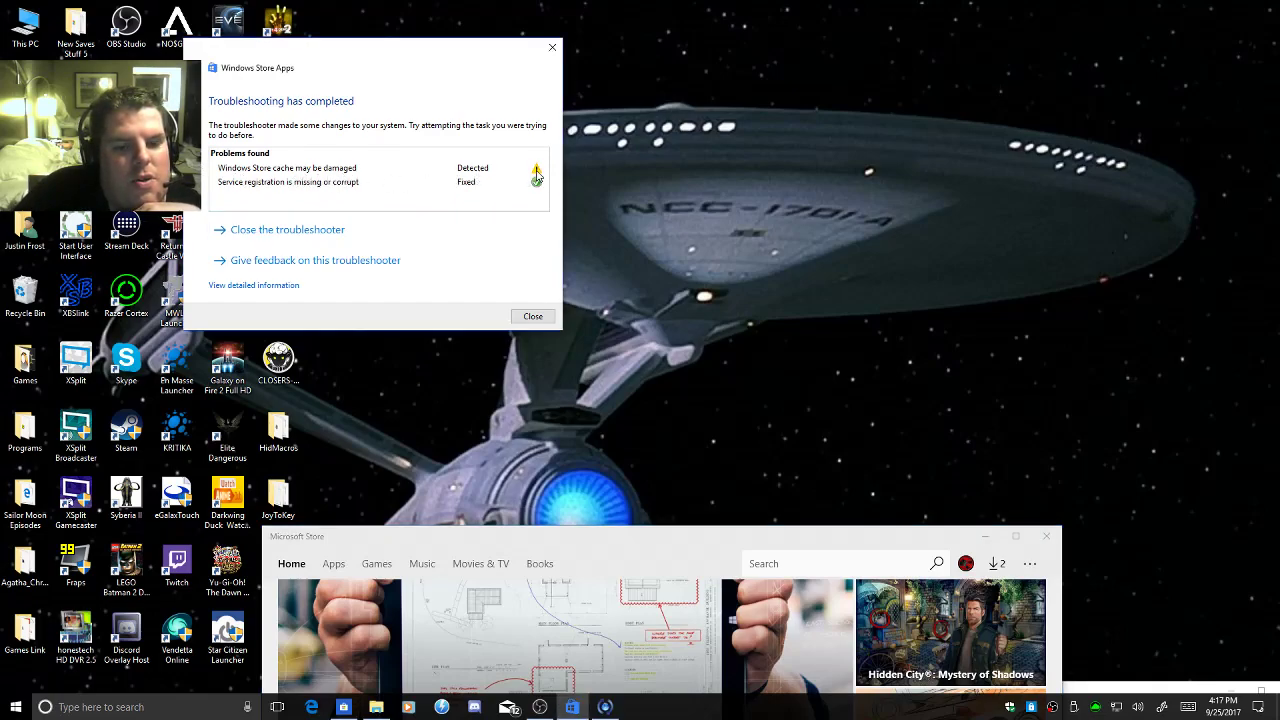
Close the troubleshooter and retry the Mail and Calendar and Movies & TV downloads in the Store's download queue.
{"action": "left_click", "coordinate": [530, 316]}
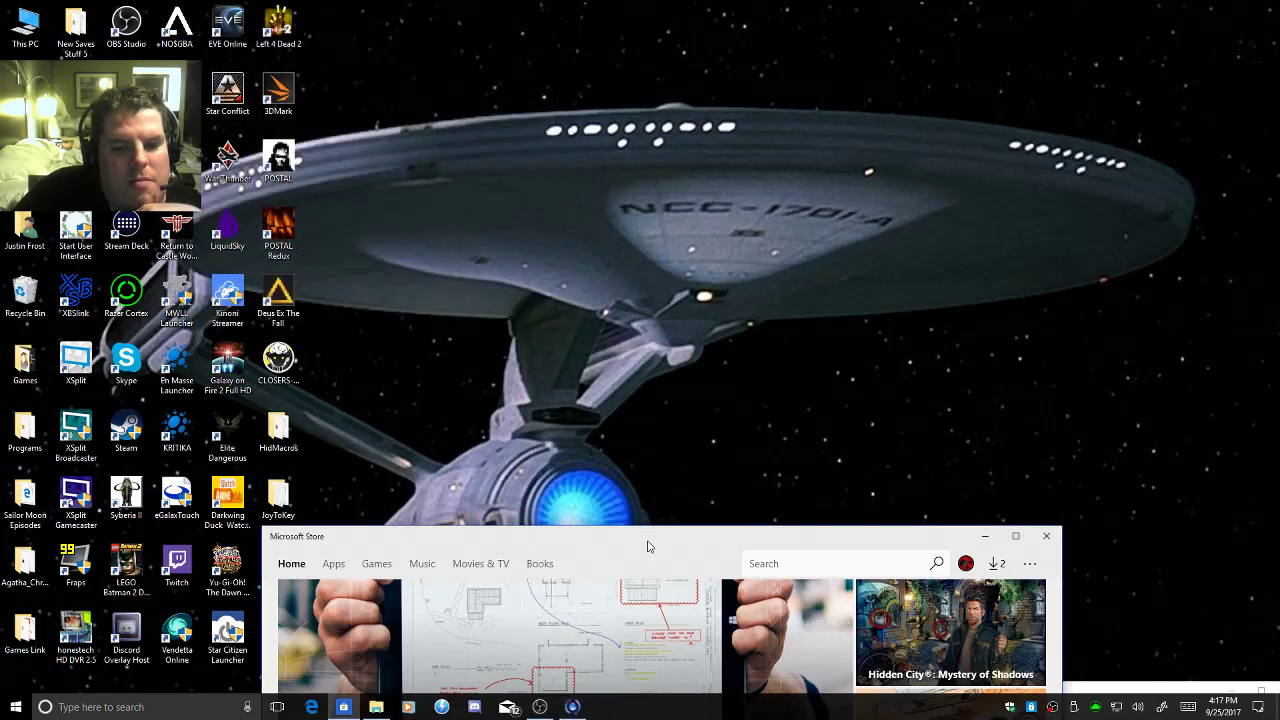
{"action": "double_click", "coordinate": [647, 546]}
{"action": "left_click", "coordinate": [980, 157]}
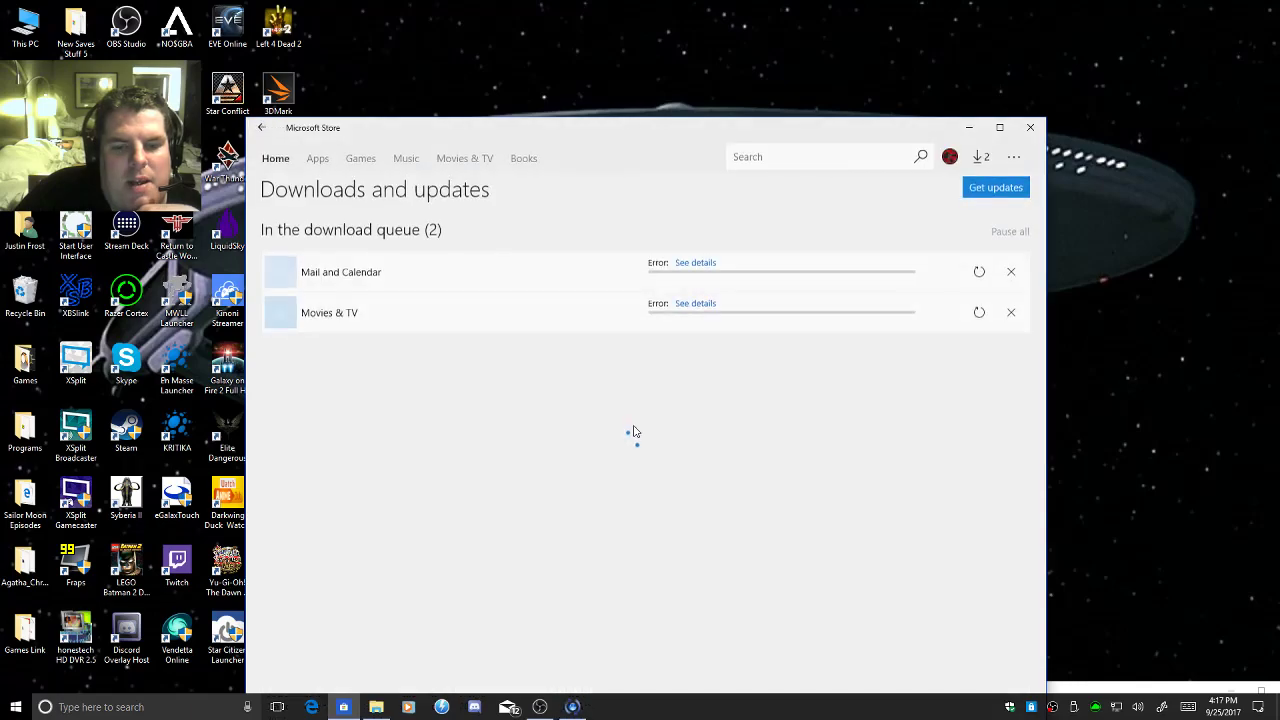
{"action": "left_click", "coordinate": [979, 271]}
{"action": "left_click", "coordinate": [979, 312]}
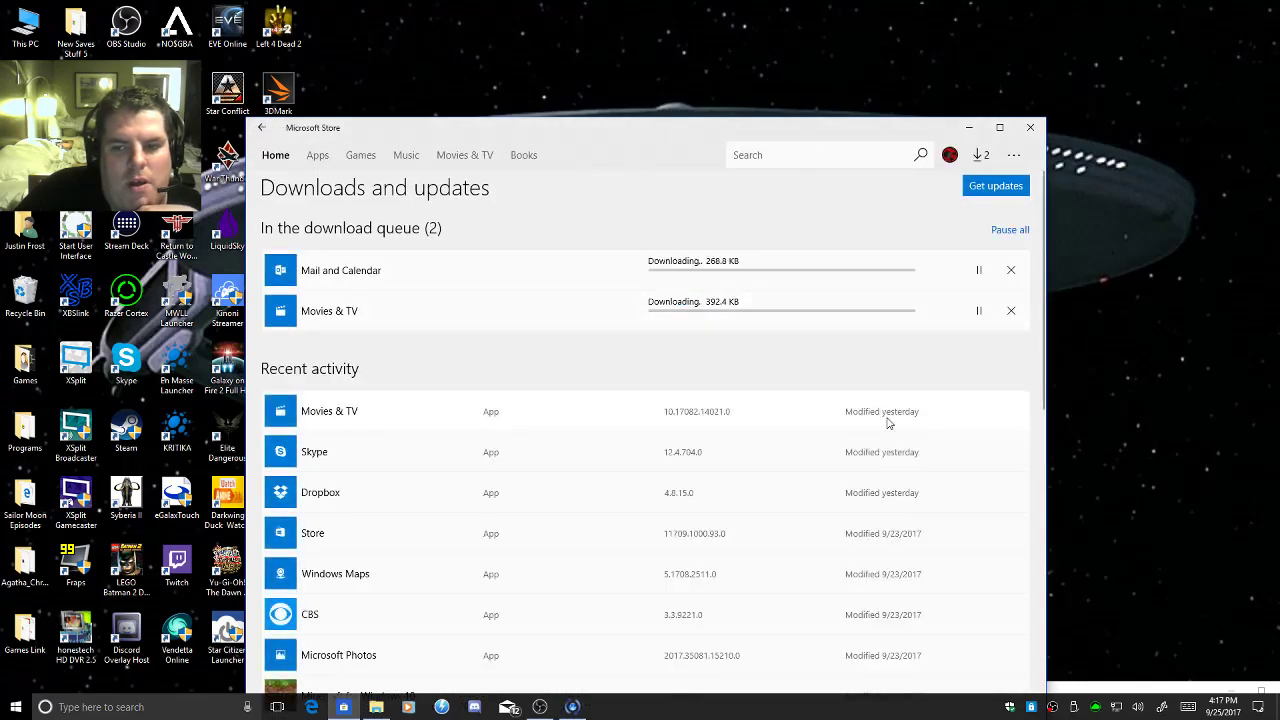
{"action": "left_click_drag", "start_coordinate": [631, 127], "coordinate": [624, 55]}
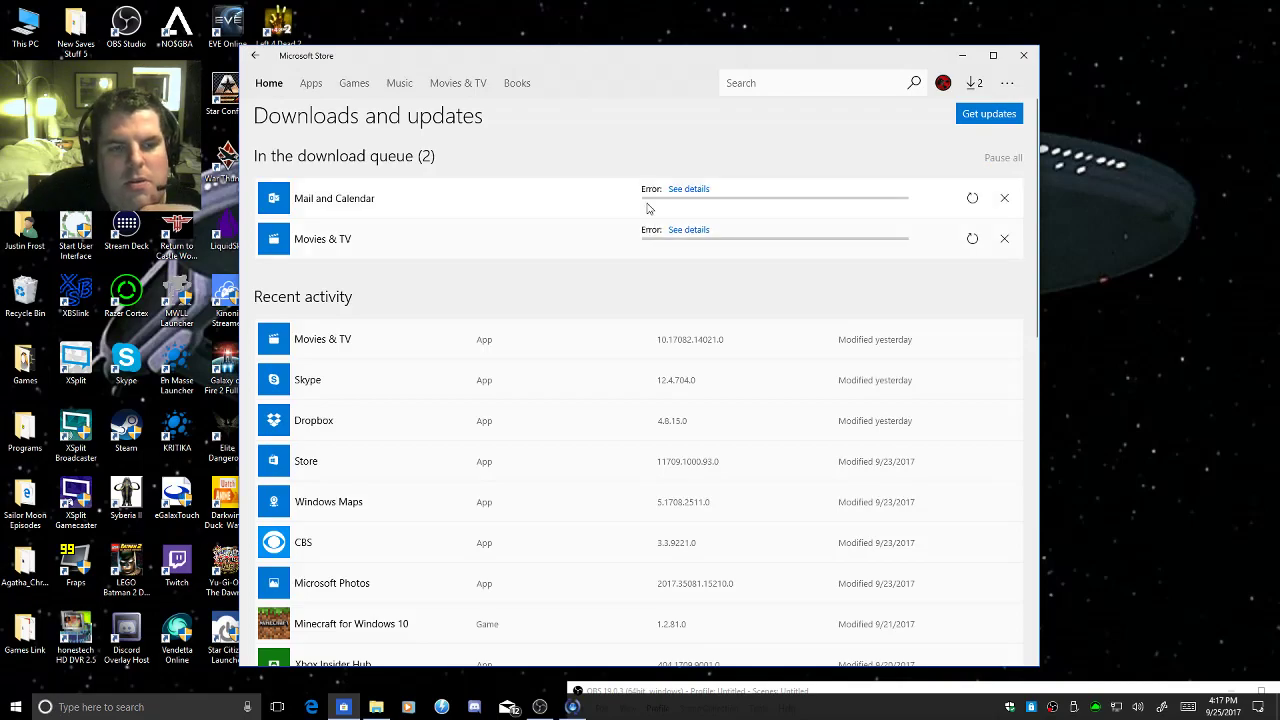
{"action": "left_click_drag", "start_coordinate": [307, 60], "coordinate": [428, 58]}
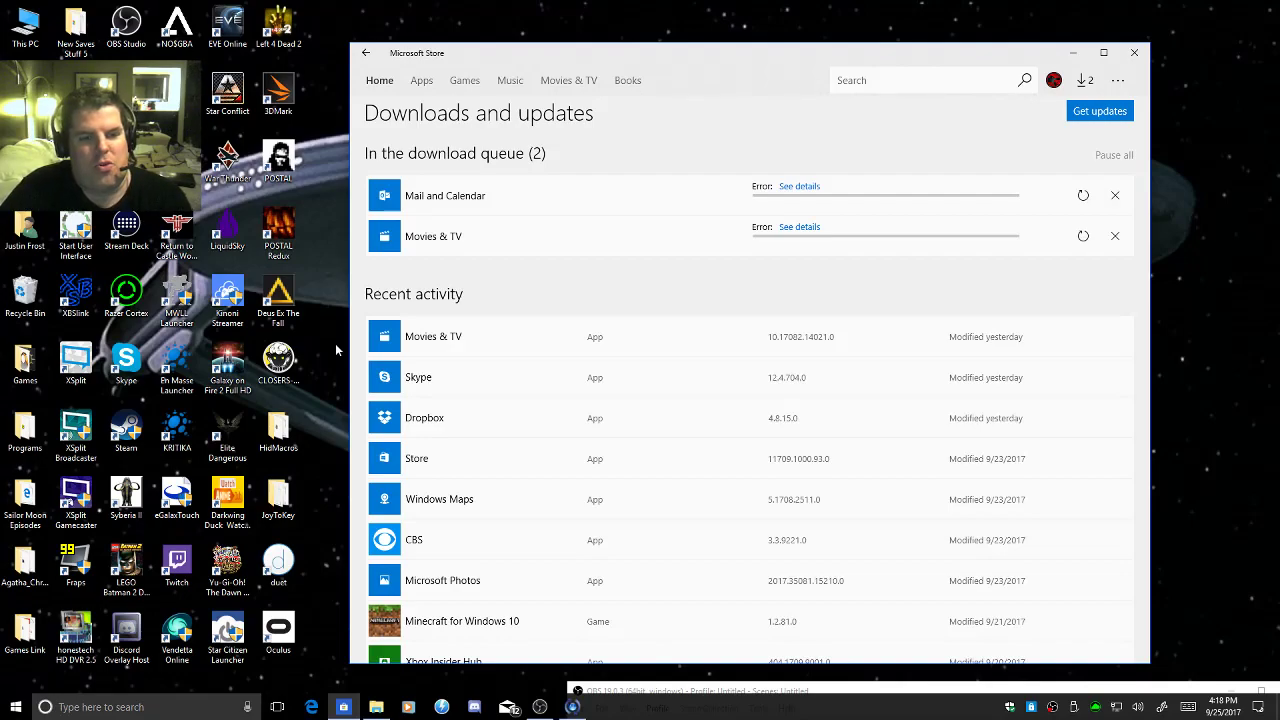
Empty the Recycle Bin.
{"action": "left_click", "coordinate": [25, 295]}
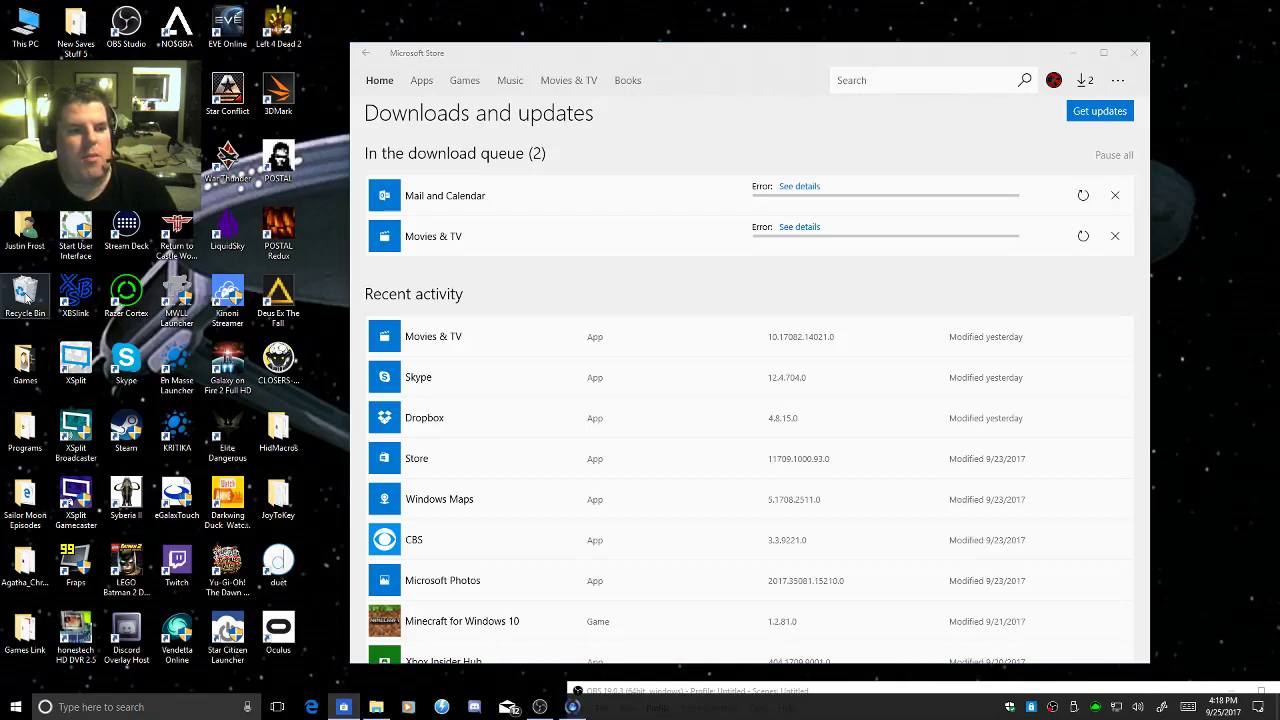
{"action": "right_click", "coordinate": [8, 297]}
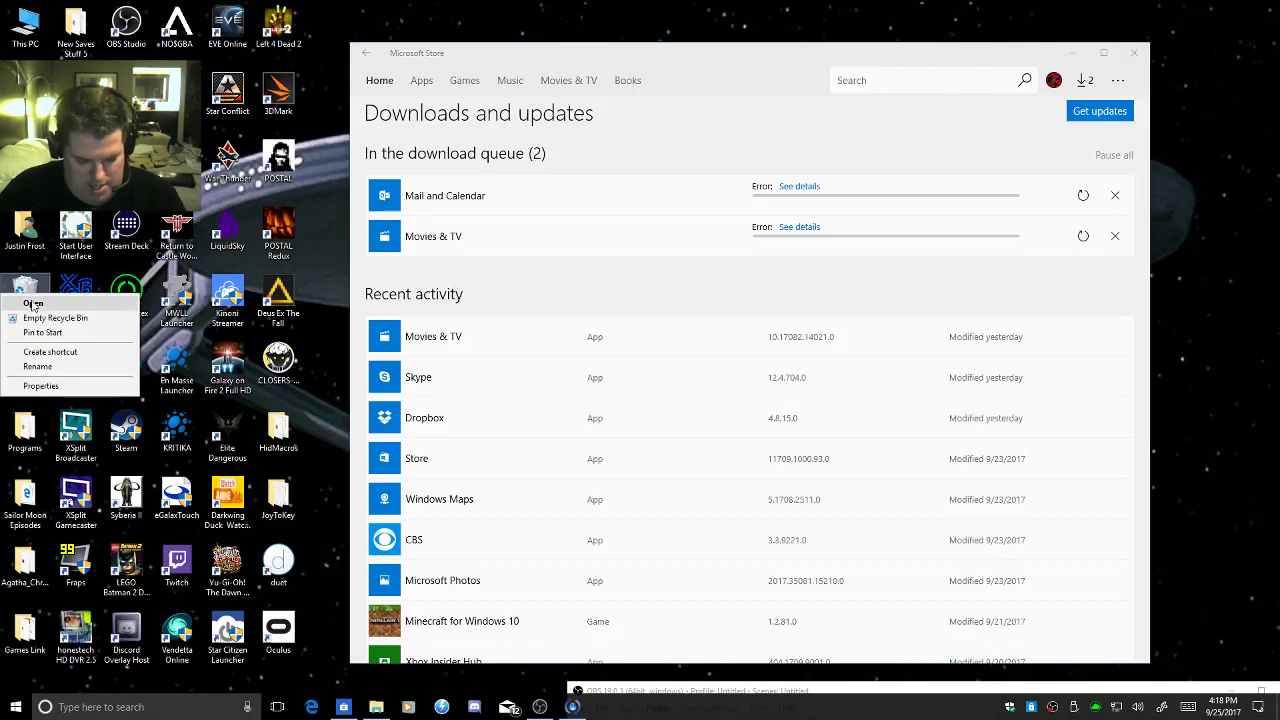
{"action": "left_click", "coordinate": [56, 318]}
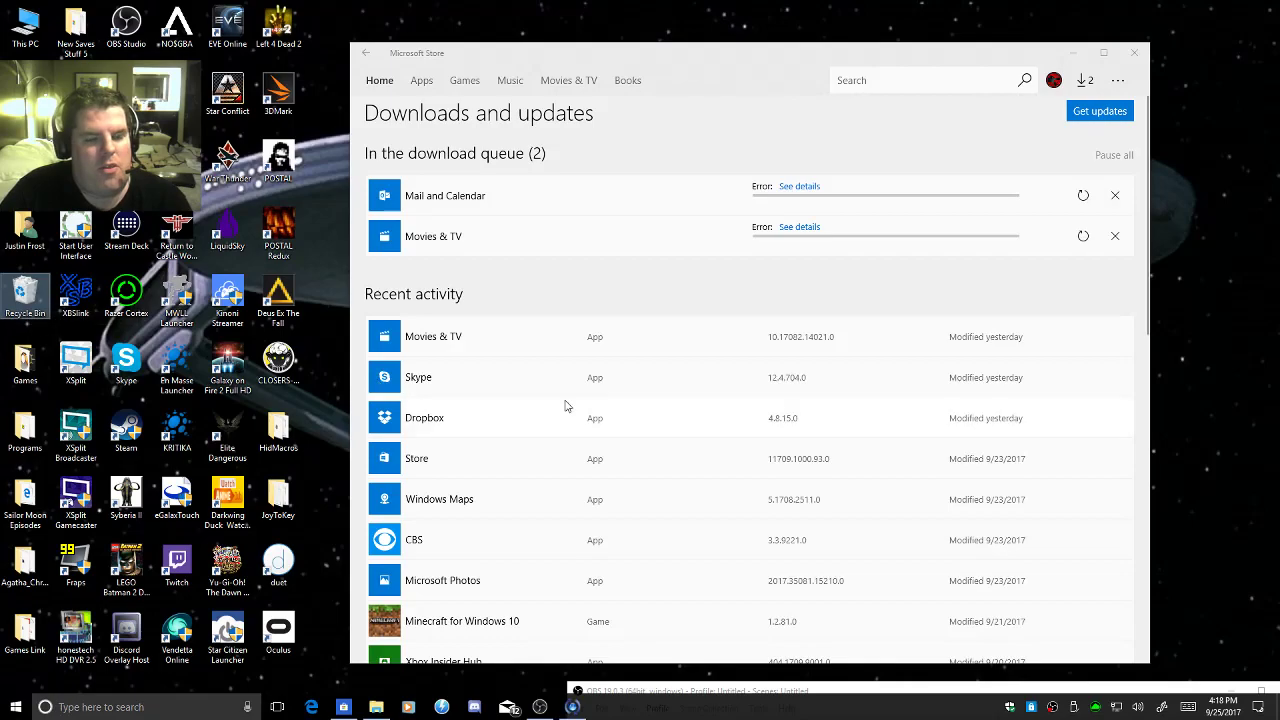
{"action": "left_click", "coordinate": [693, 408]}
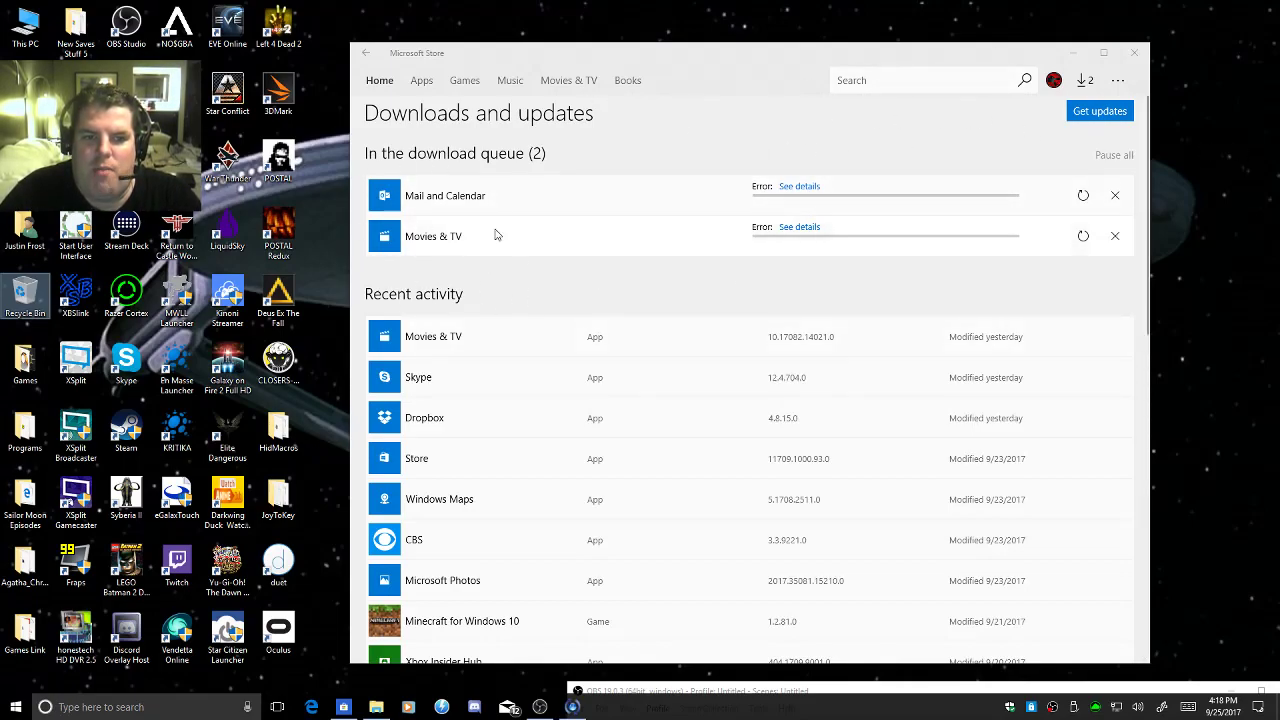
Browse the Store's Games section and open the ROBLOX product page from the best selling games.
{"action": "left_click_drag", "start_coordinate": [686, 62], "coordinate": [492, 52]}
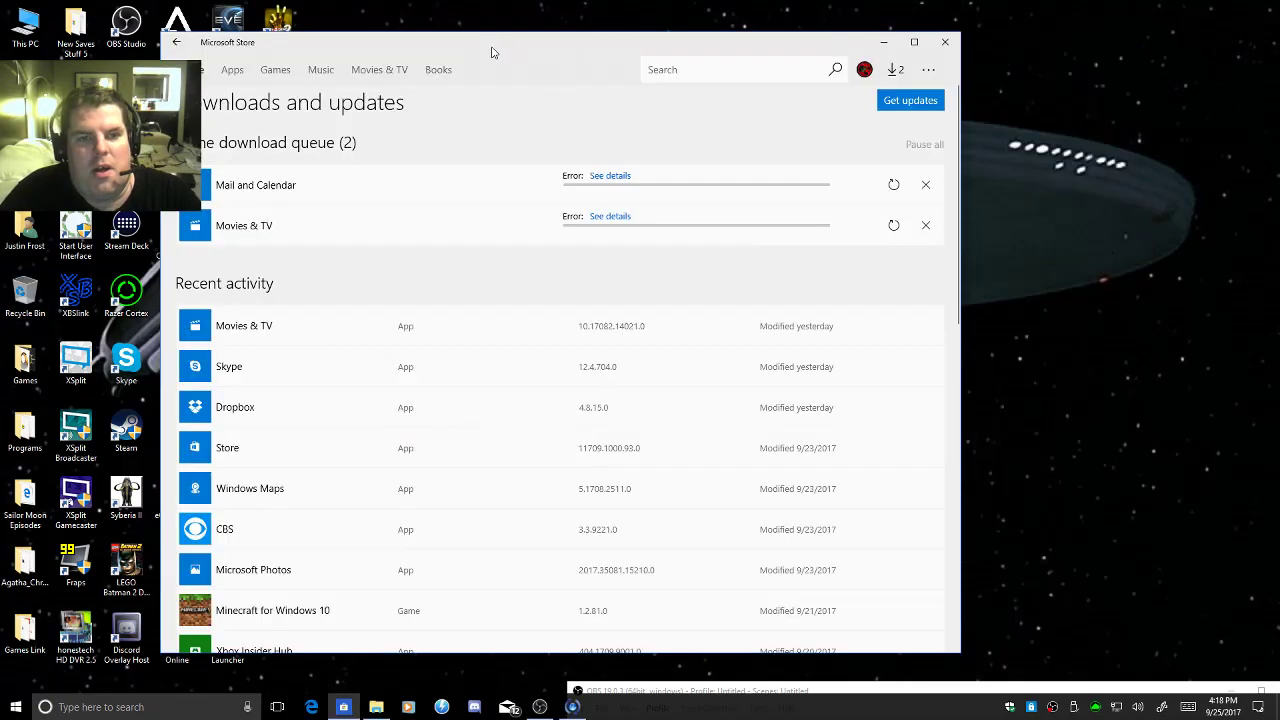
{"action": "left_click", "coordinate": [277, 74]}
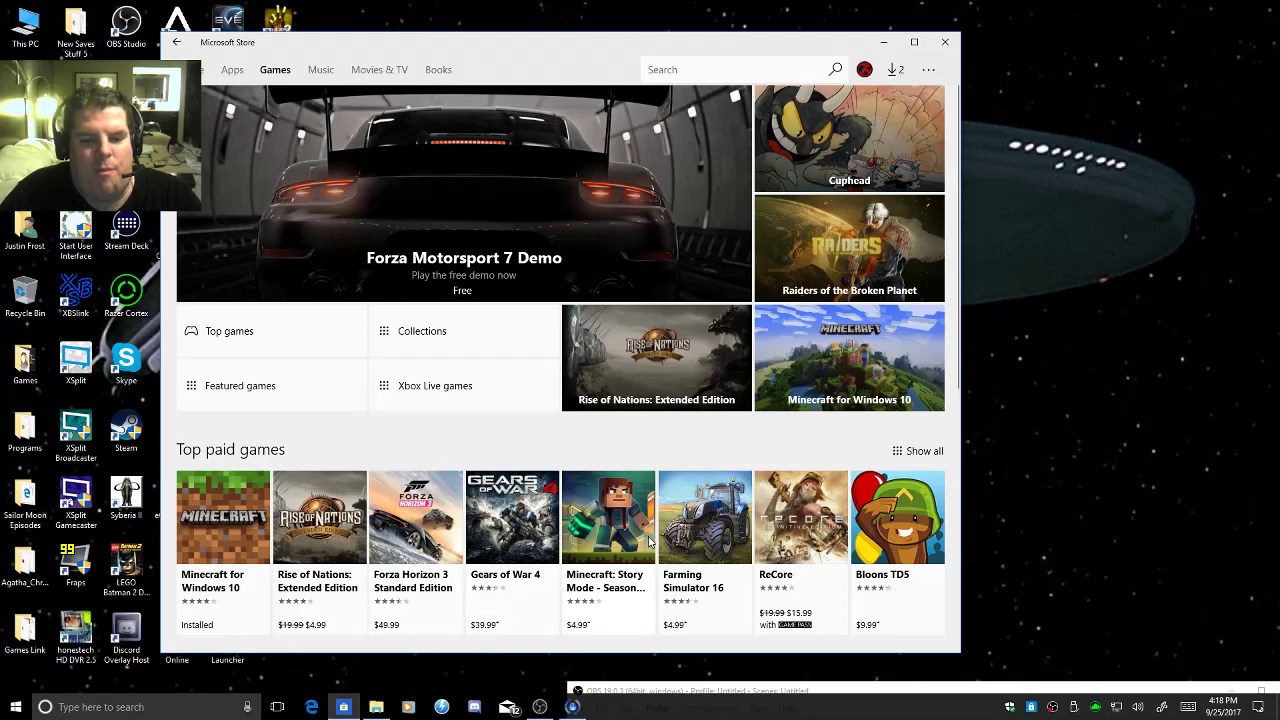
{"action": "scroll", "coordinate": [636, 537], "scroll_direction": "down", "scroll_amount": 4}
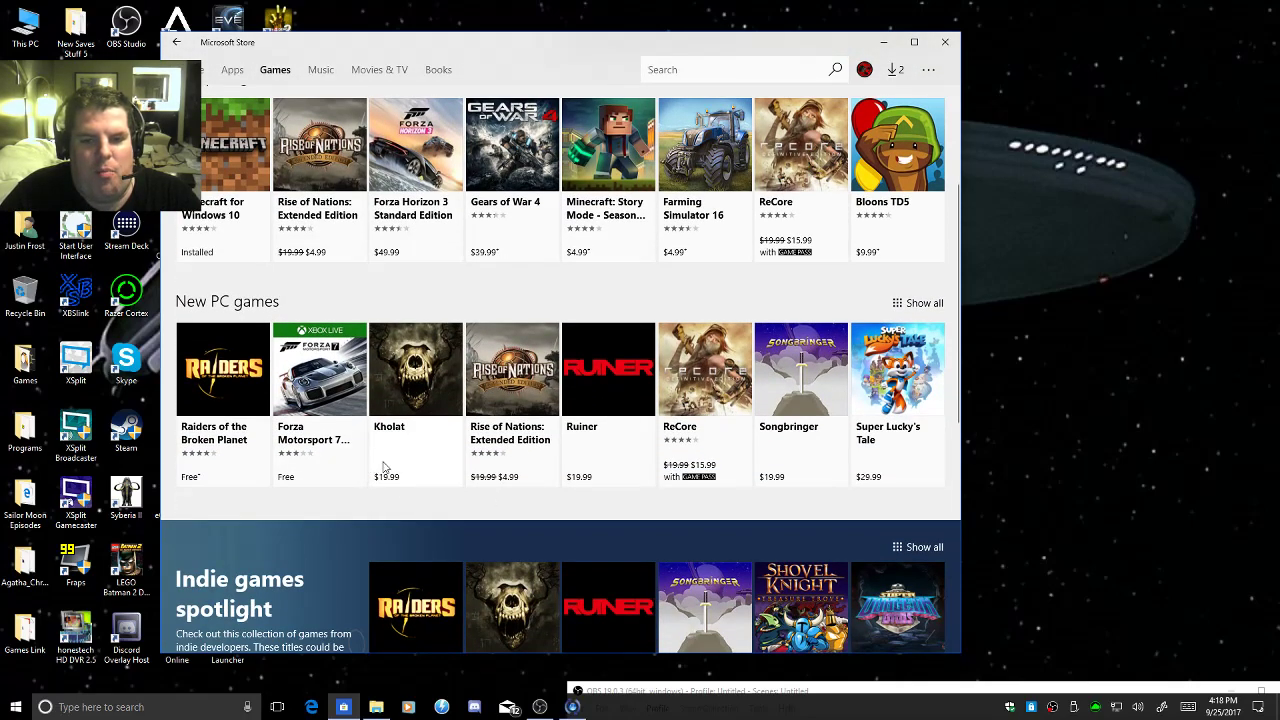
{"action": "scroll", "coordinate": [389, 456], "scroll_direction": "down", "scroll_amount": 8}
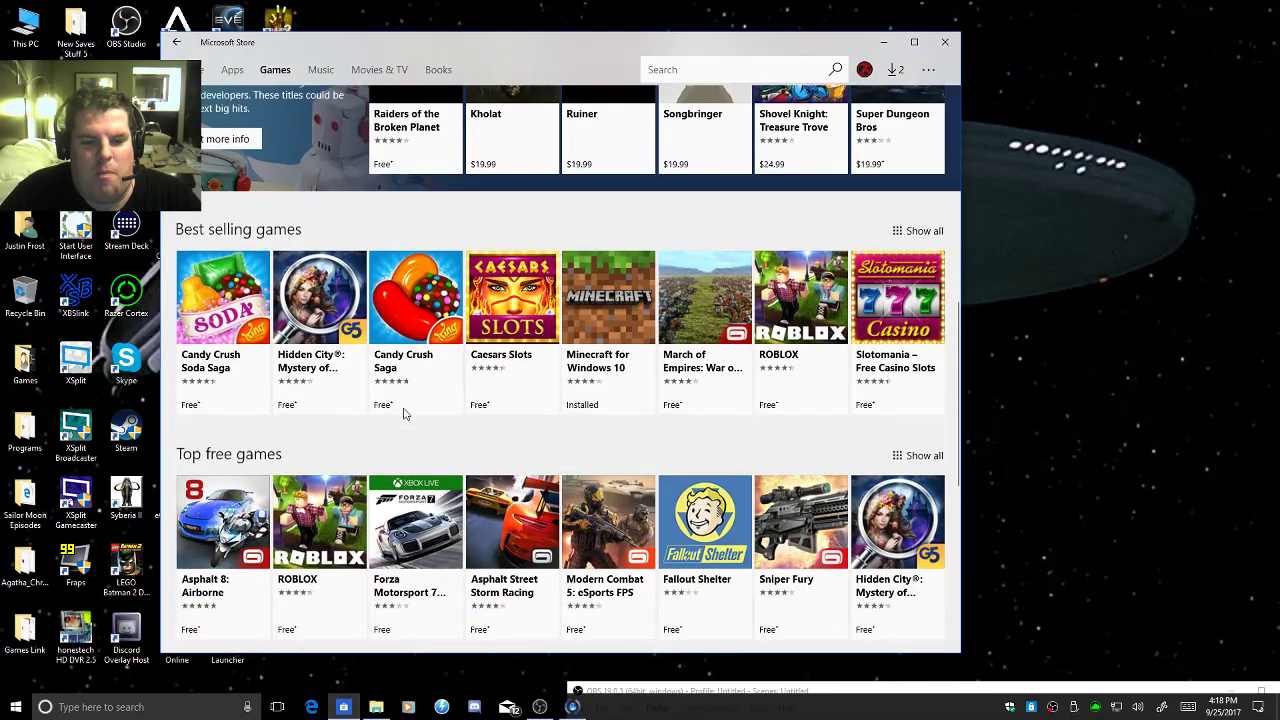
{"action": "scroll", "coordinate": [558, 330], "scroll_direction": "up", "scroll_amount": 2}
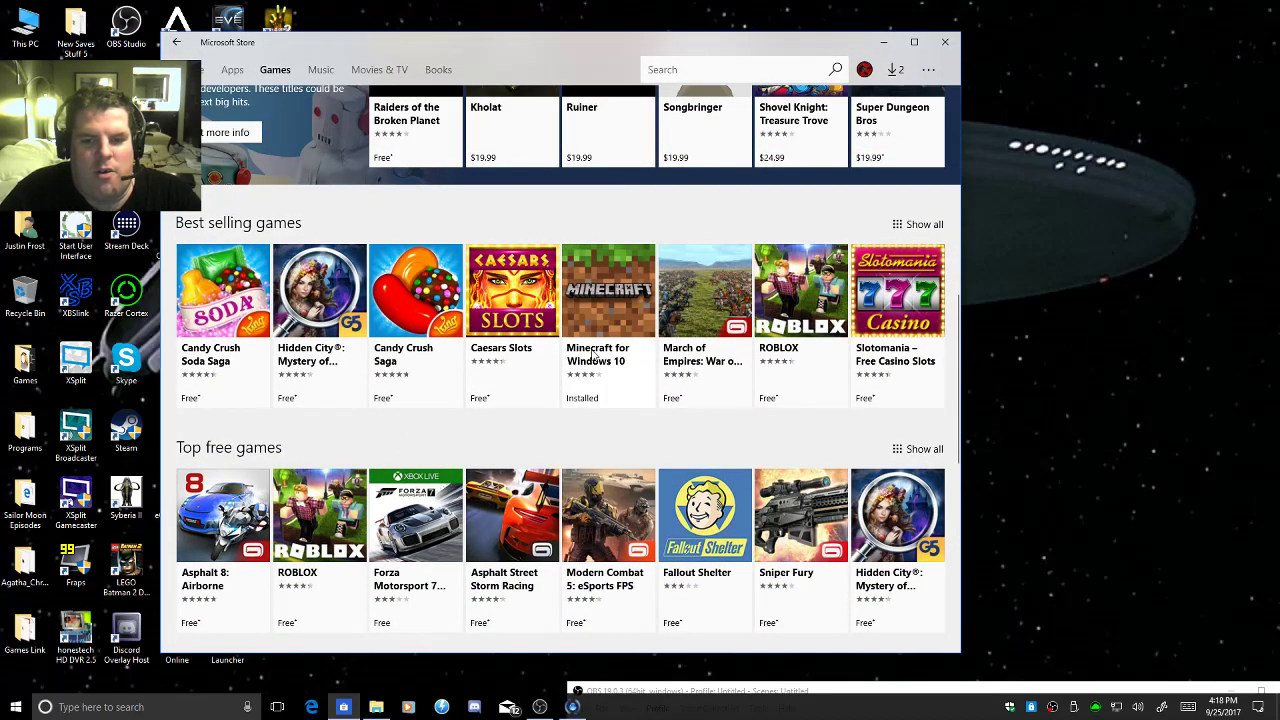
{"action": "left_click", "coordinate": [812, 288]}
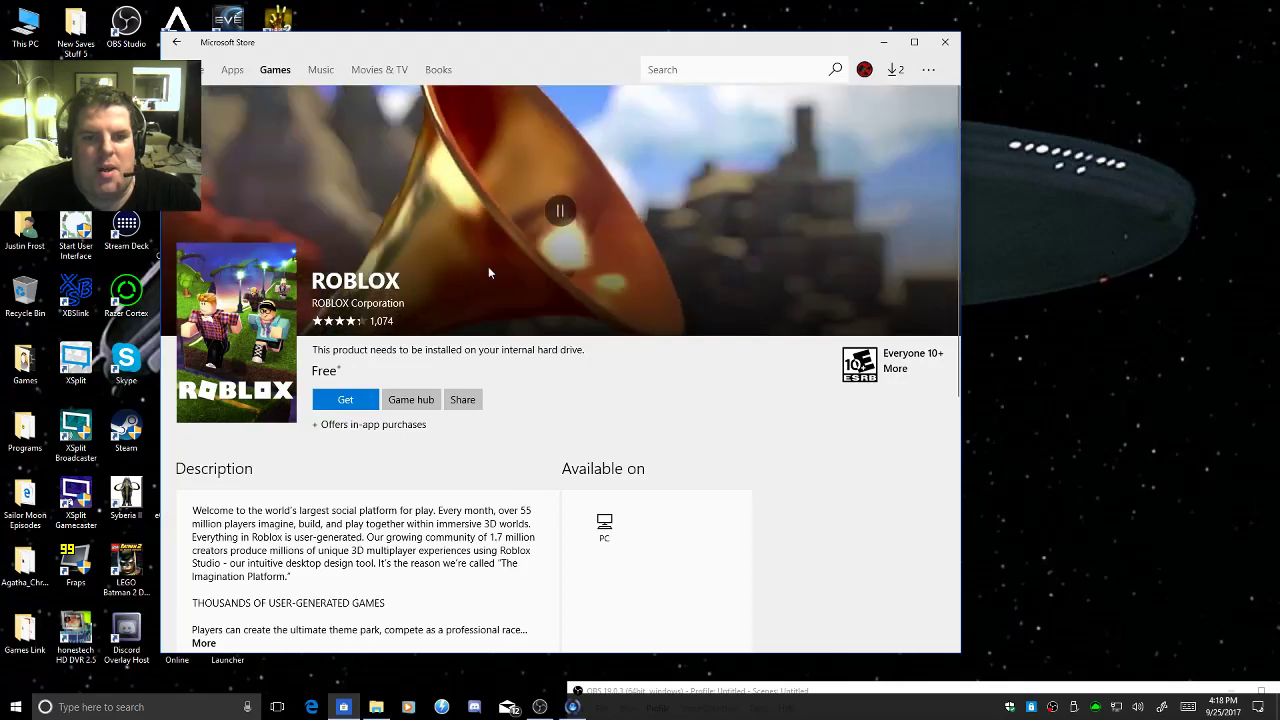
Return to the download queue and examine the error codes of the Mail and Calendar and Movies & TV downloads.
{"action": "left_click", "coordinate": [888, 77]}
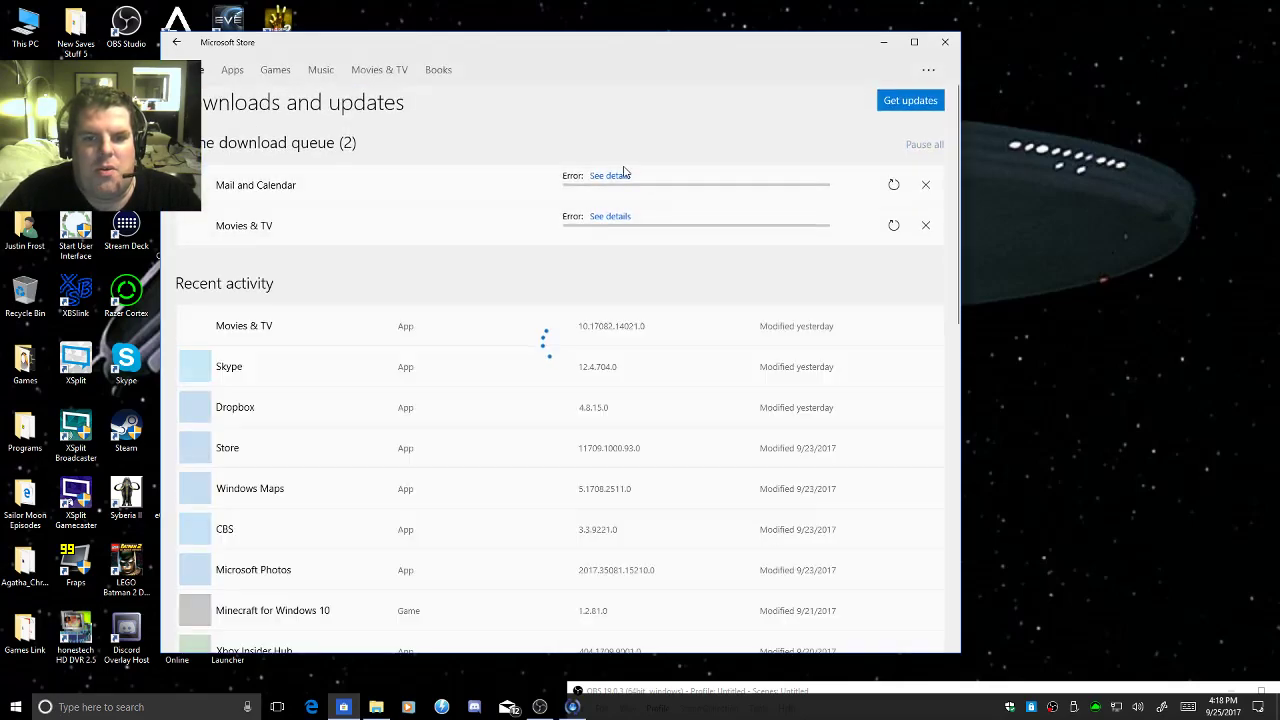
{"action": "left_click", "coordinate": [610, 175]}
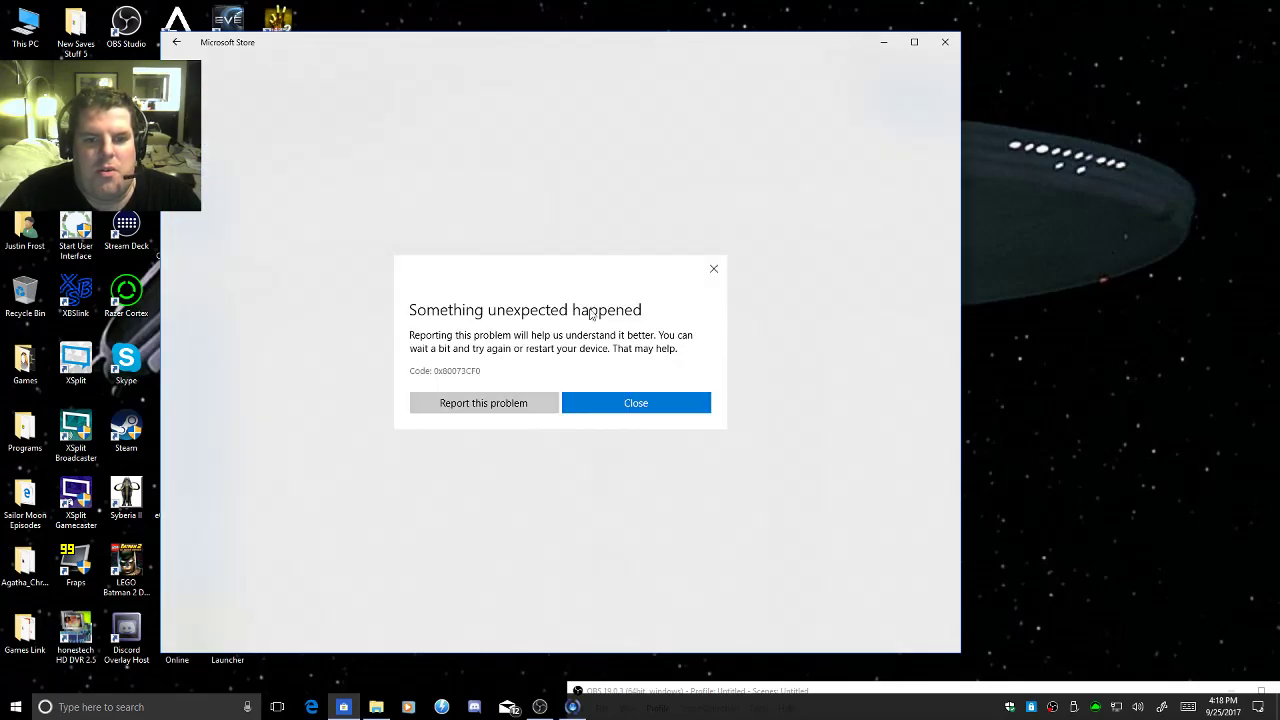
{"action": "double_click", "coordinate": [436, 373]}
{"action": "left_click", "coordinate": [648, 404]}
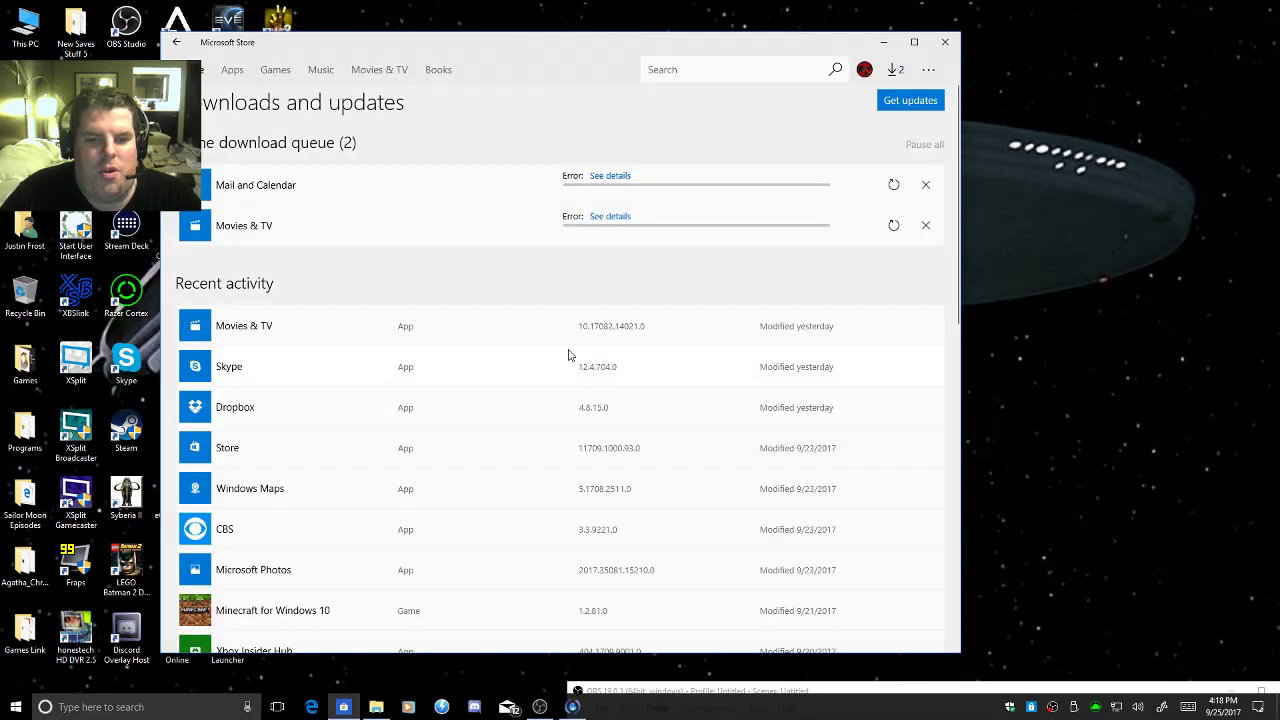
{"action": "left_click", "coordinate": [605, 220]}
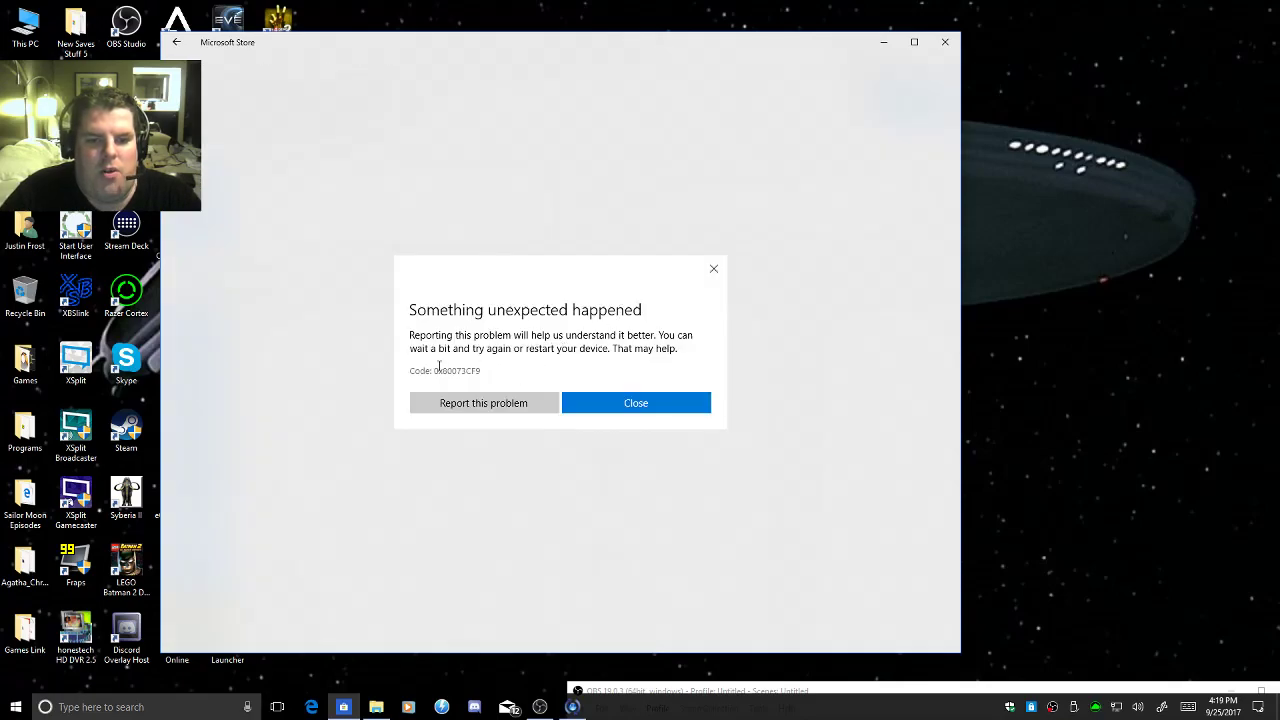
{"action": "left_click_drag", "start_coordinate": [434, 370], "coordinate": [498, 371]}
{"action": "left_click", "coordinate": [613, 401]}
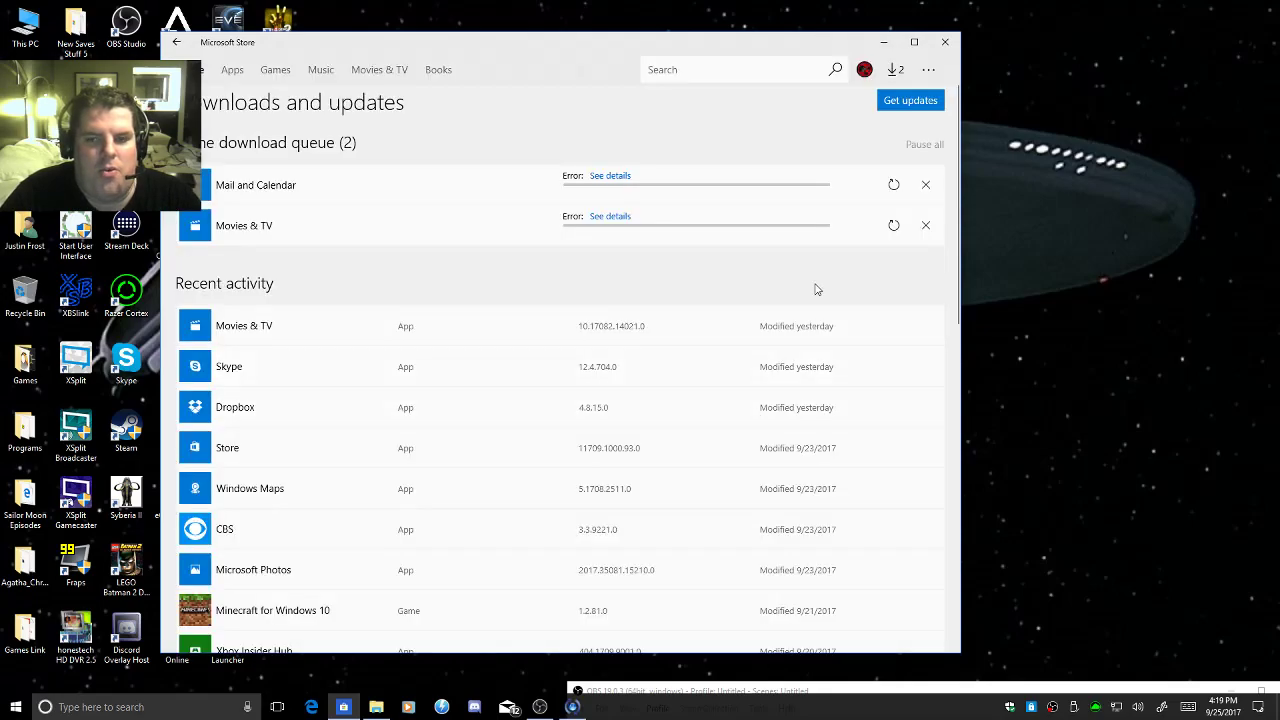
Move the Store window aside and switch to OBS, bringing its whole window into view on the desktop.
{"action": "left_click_drag", "start_coordinate": [771, 43], "coordinate": [695, 169]}
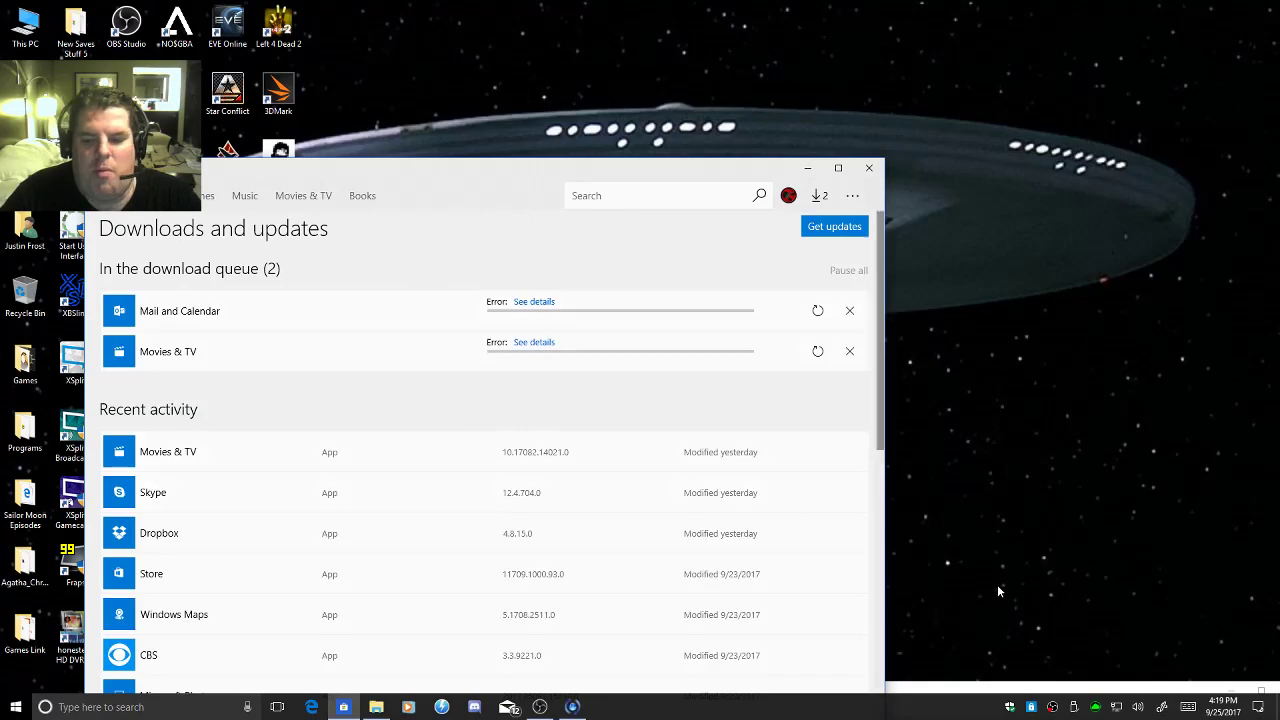
{"action": "left_click_drag", "start_coordinate": [980, 688], "coordinate": [768, 72]}
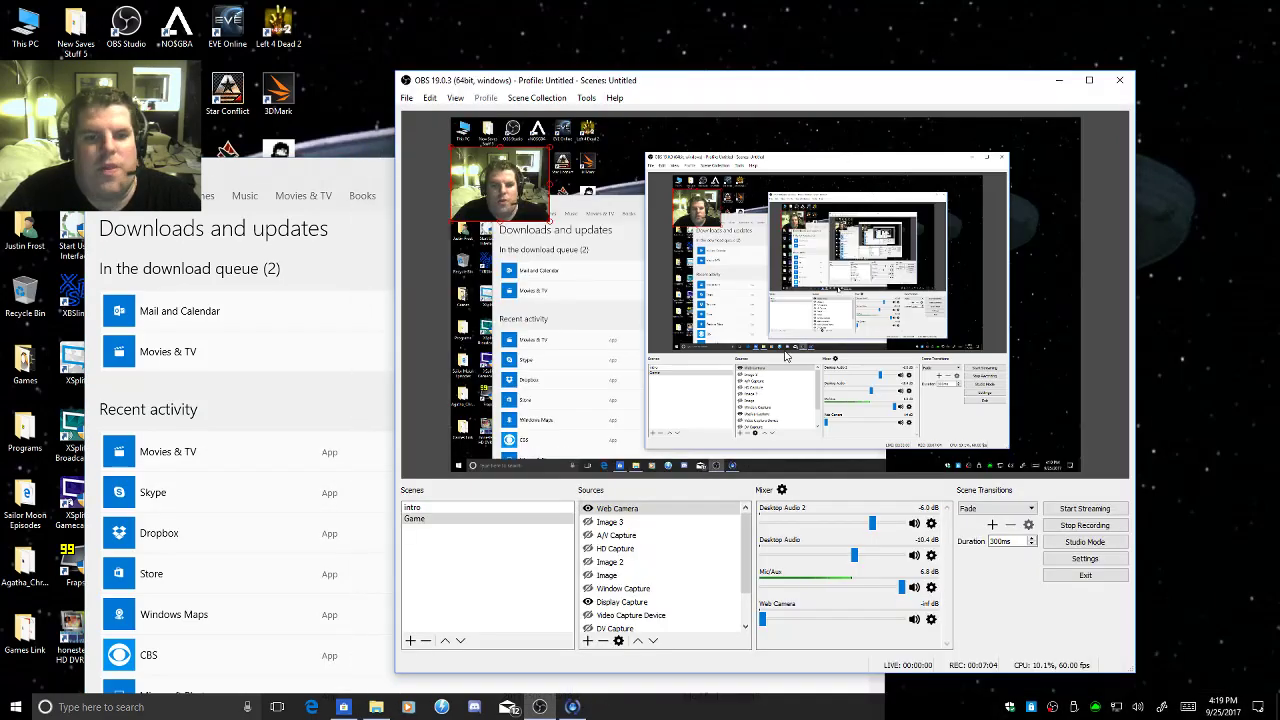